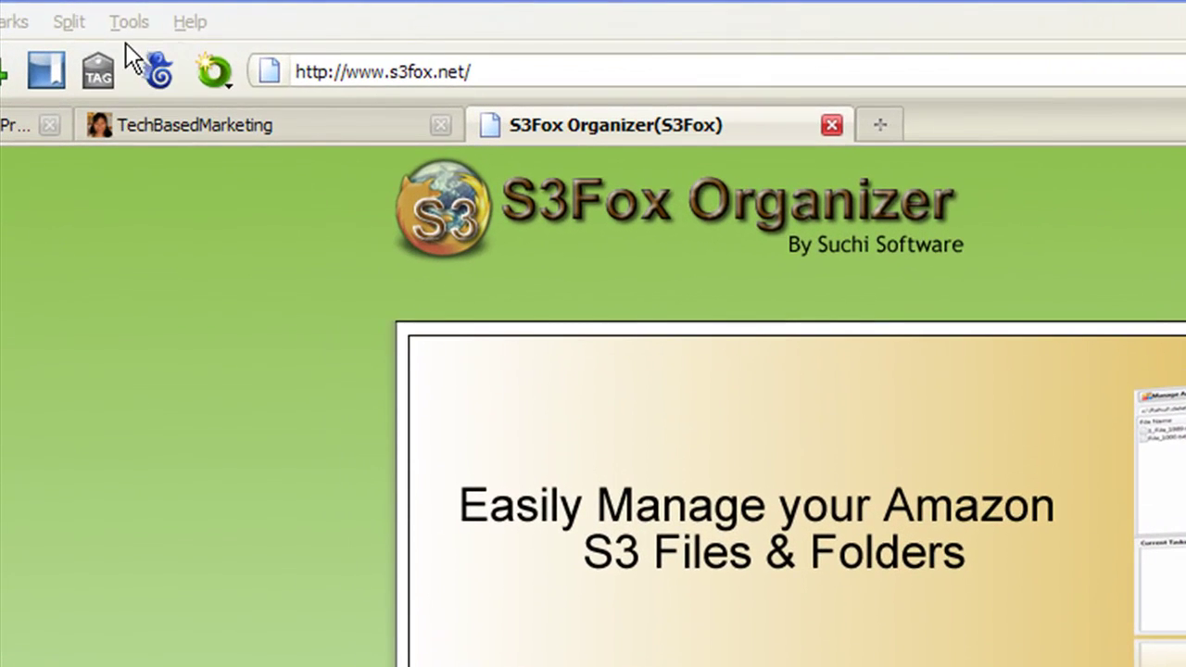
Step: Launch S3 Organizer from the Tools menu and close the S3Fox website tab
left_click(127, 29)
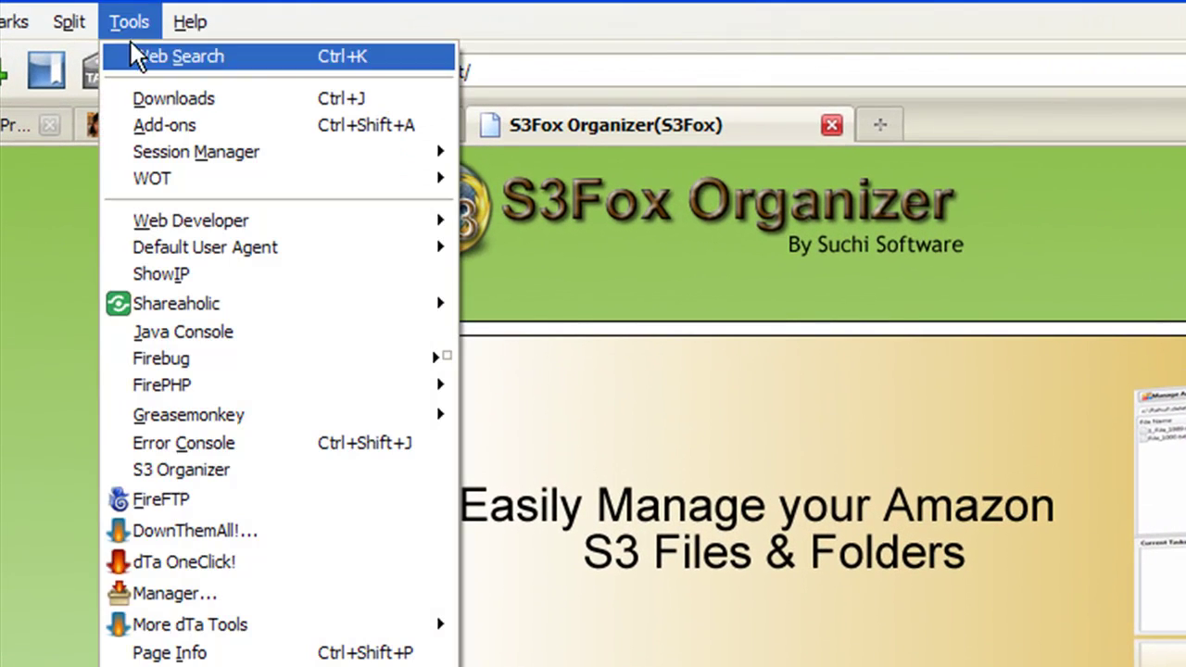
left_click(195, 469)
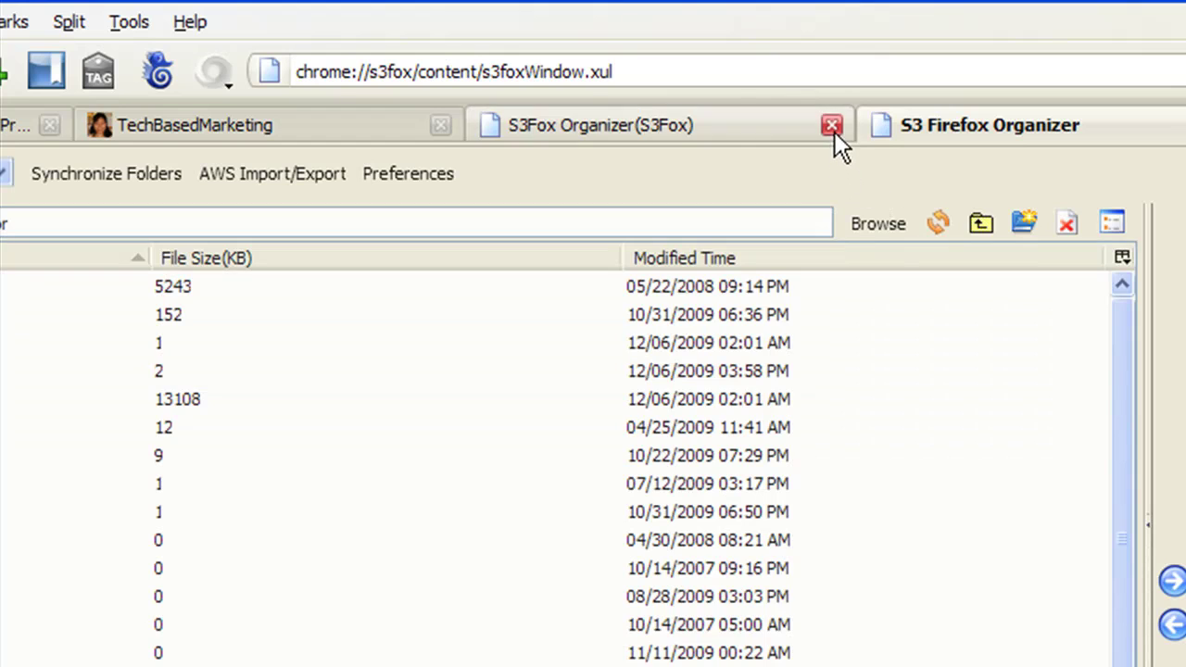
left_click(831, 126)
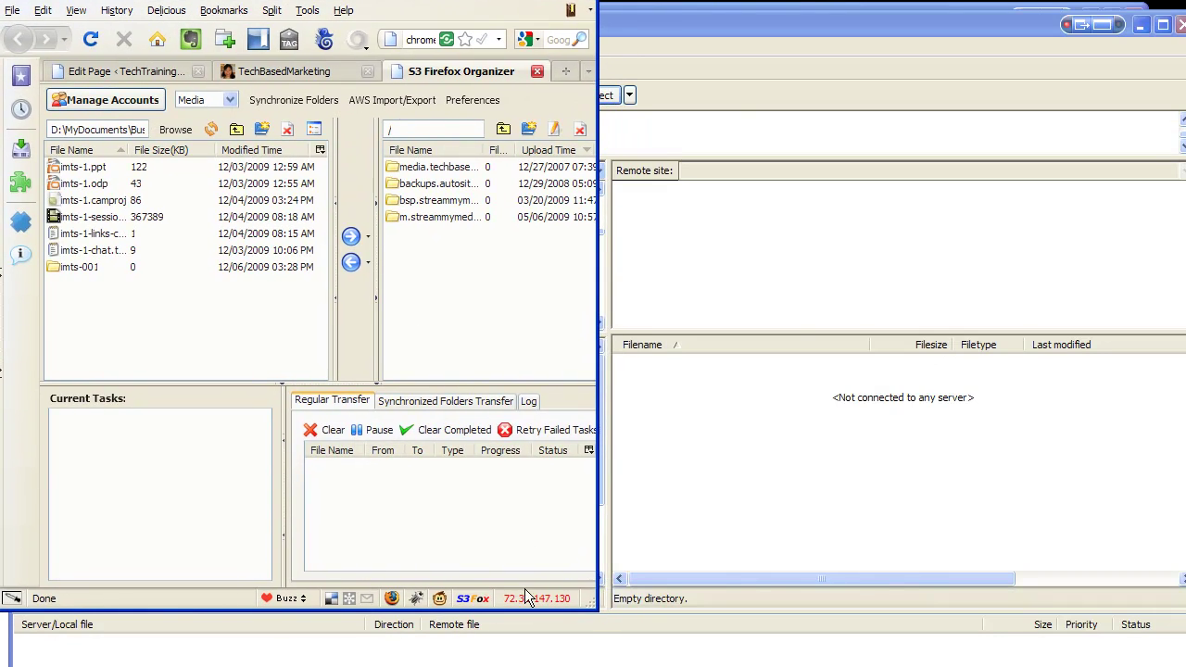
Step: Maximize the organizer window and minimize FileZilla so the organizer fills the screen
left_click_drag(589, 604, 1184, 665)
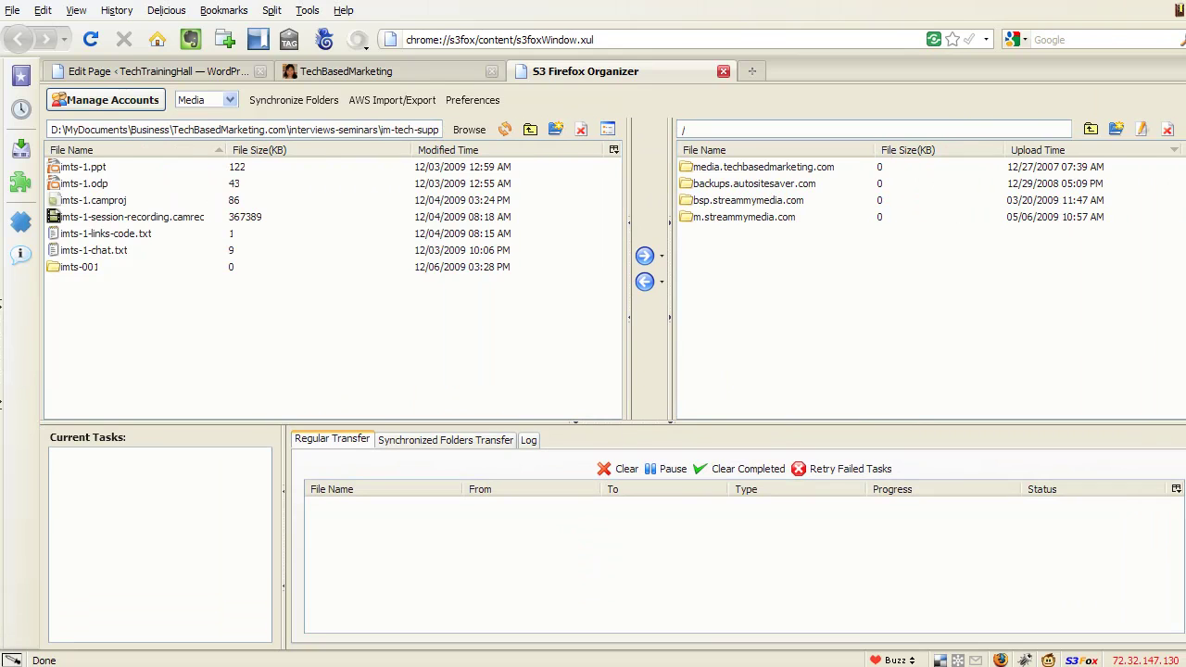
key("alt+Tab")
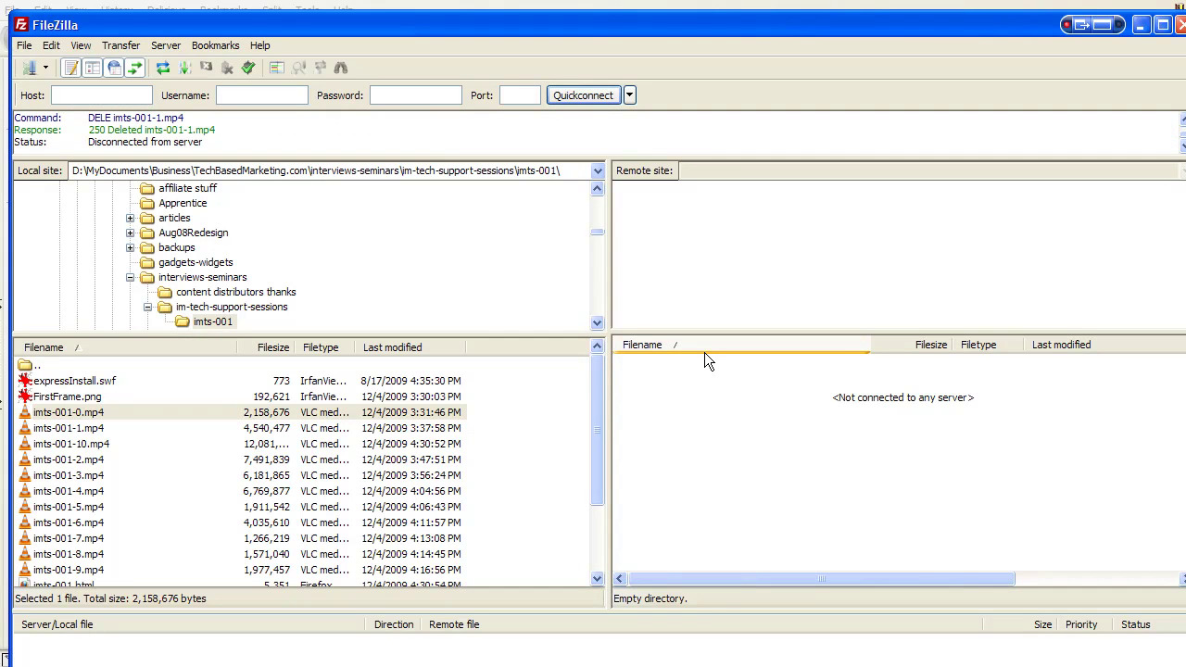
left_click(1139, 25)
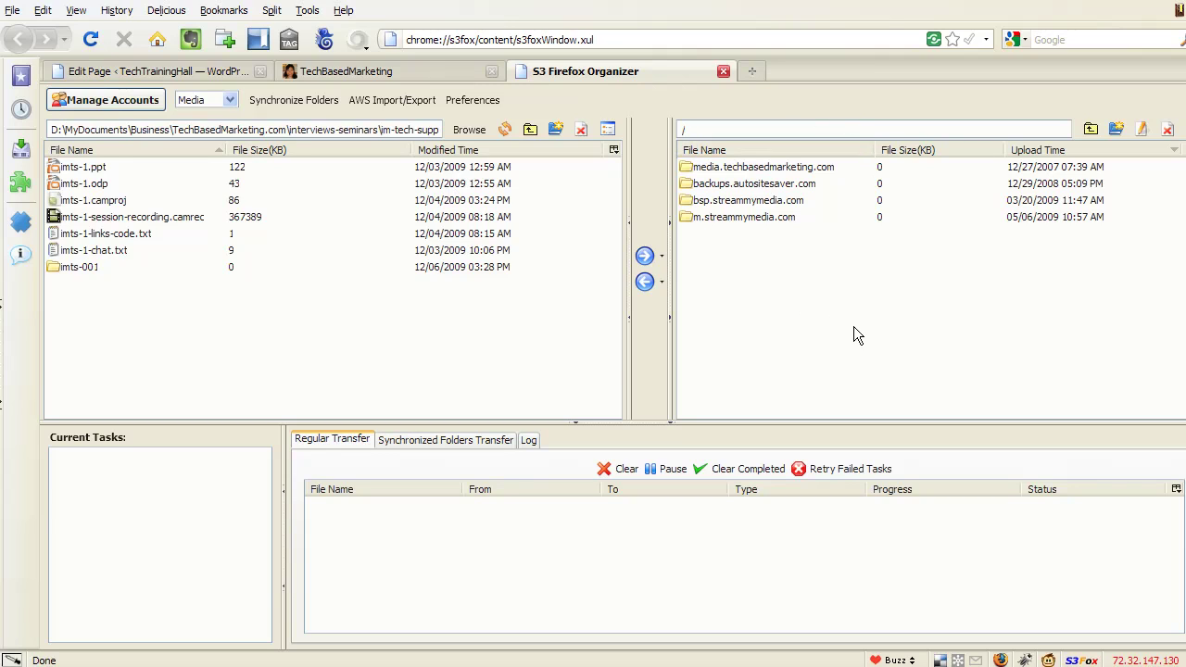
right_click(732, 270)
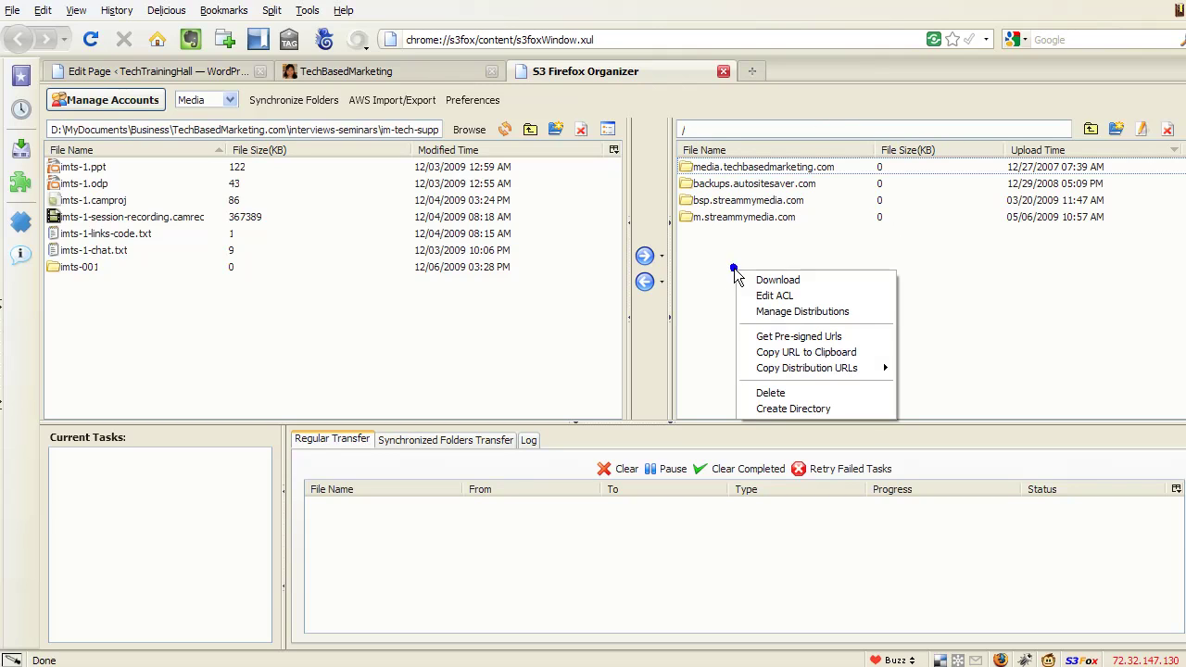
mouse_move(778, 368)
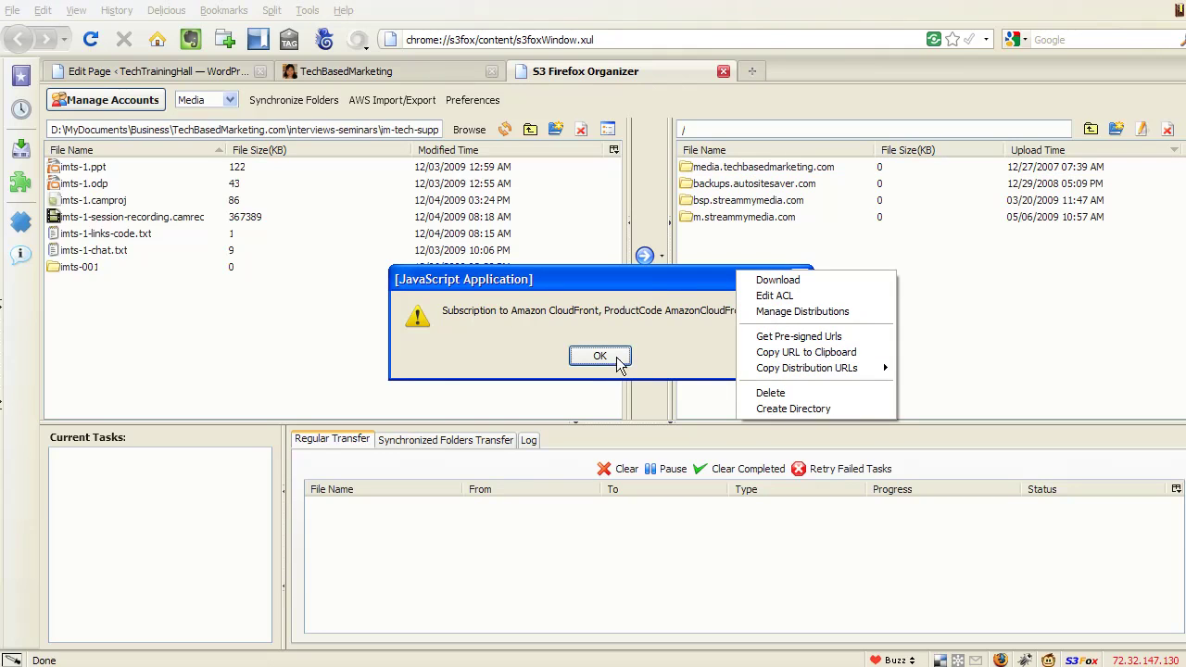
left_click(600, 357)
left_click(601, 358)
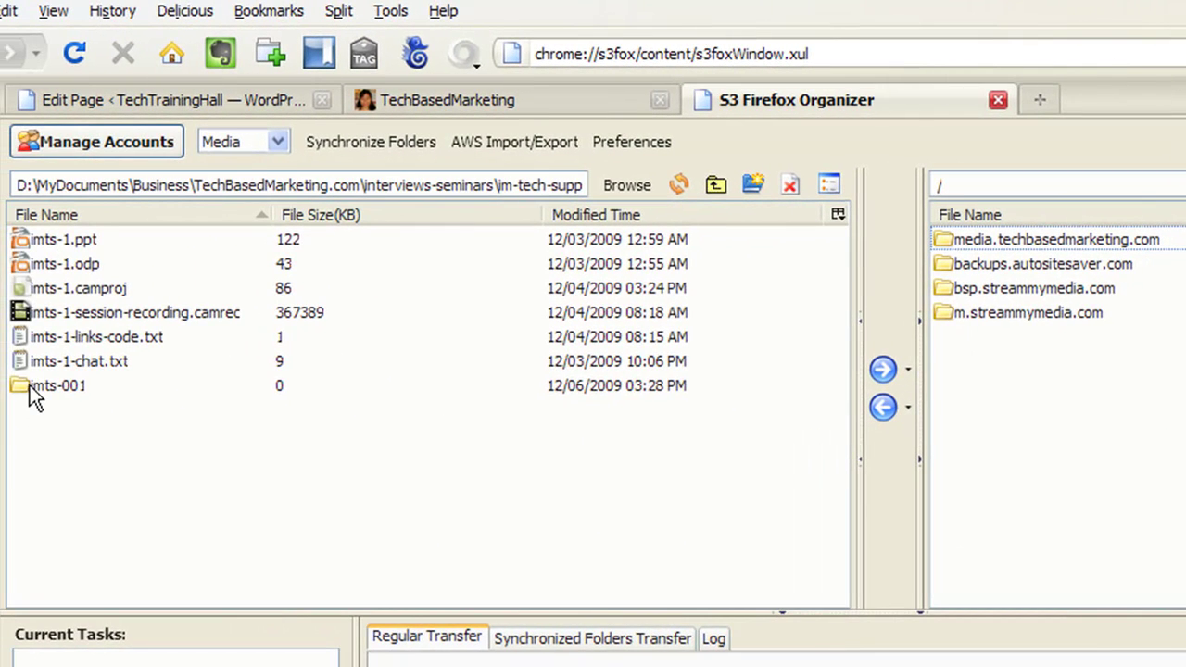
Step: Open media.techbasedmarketing.com/video on S3 and select the local imts-001 folder
double_click(33, 394)
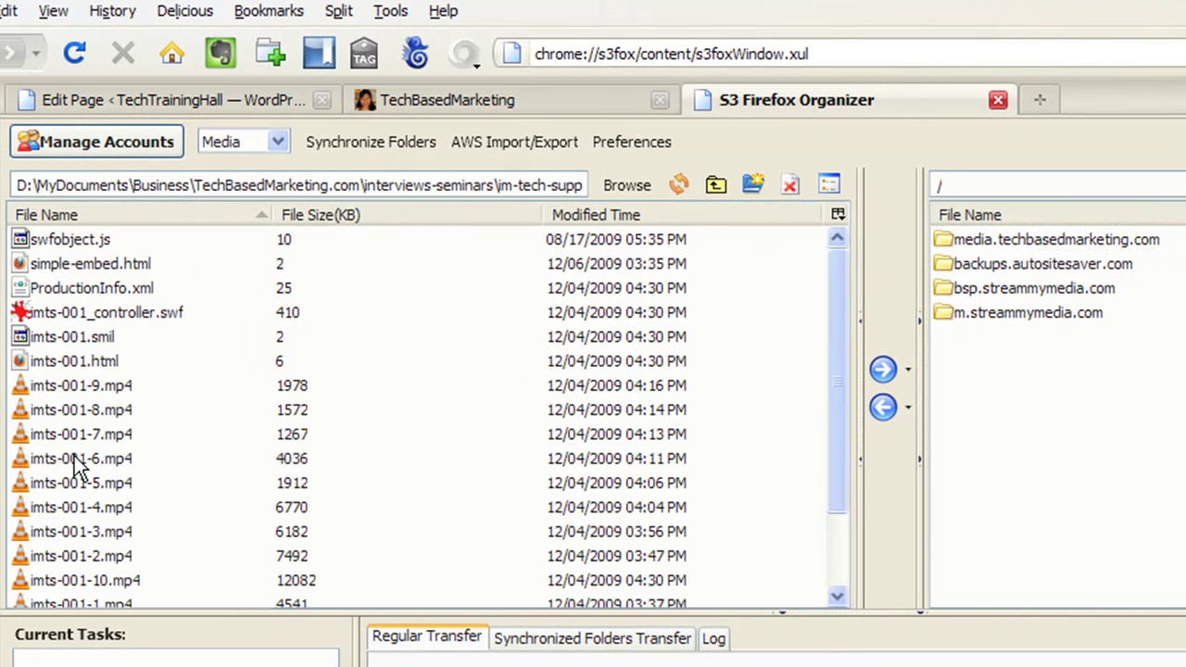
scroll(185, 315, "down", 2)
scroll(178, 324, "up", 2)
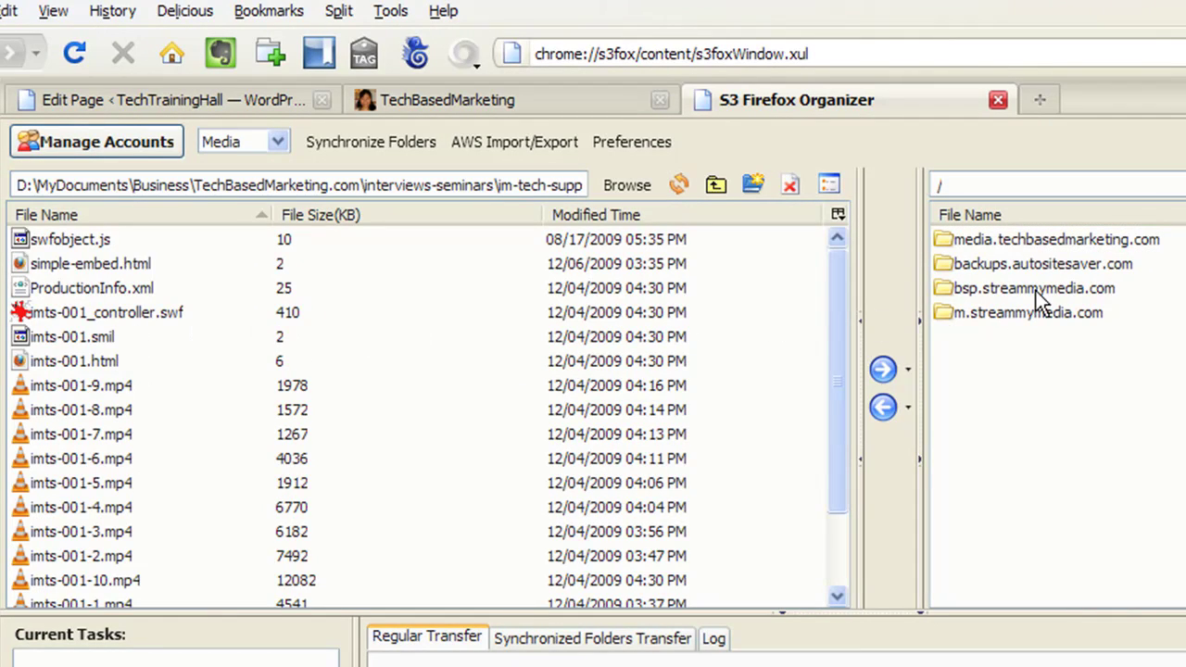
left_click(1030, 243)
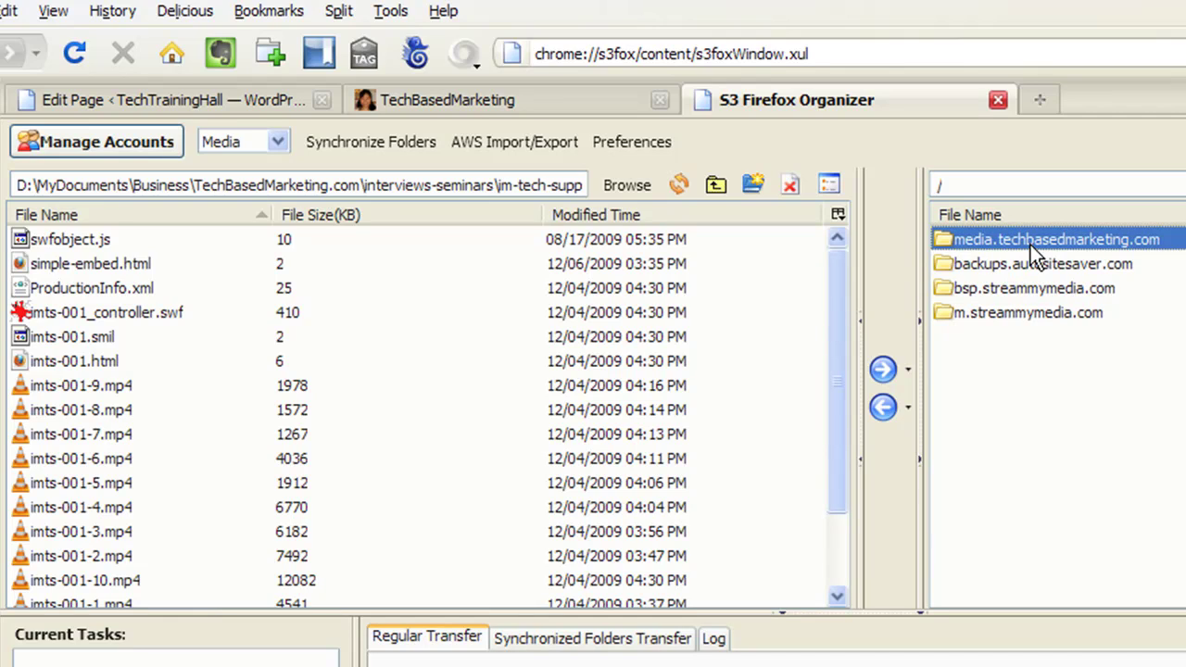
double_click(974, 242)
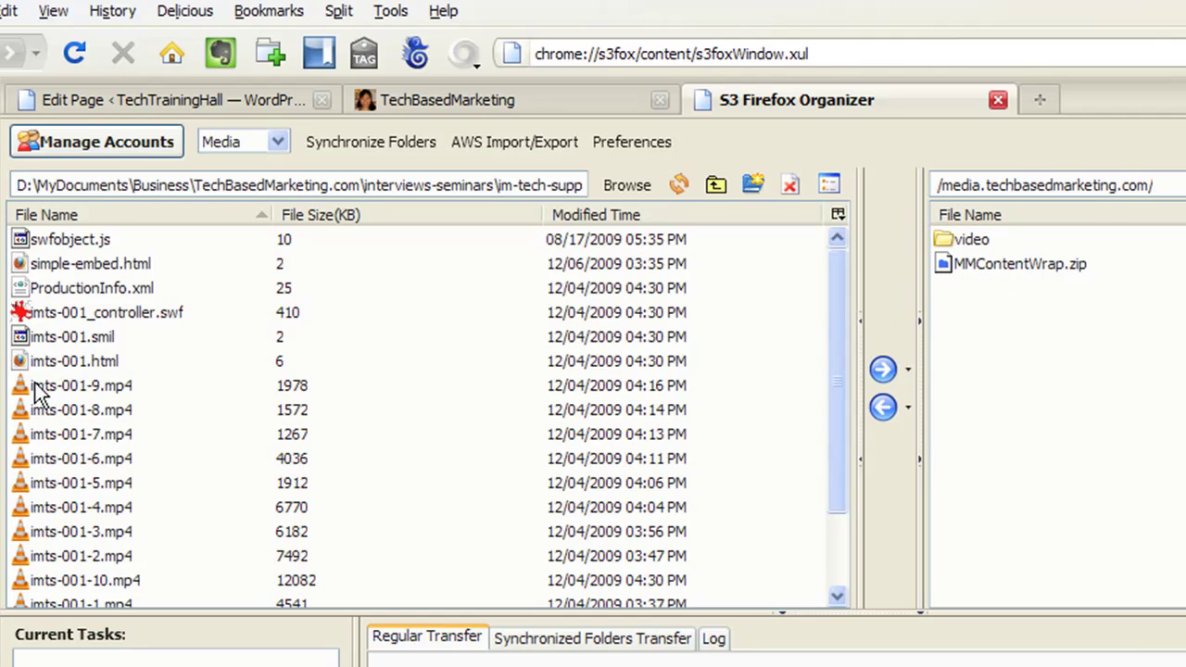
double_click(960, 243)
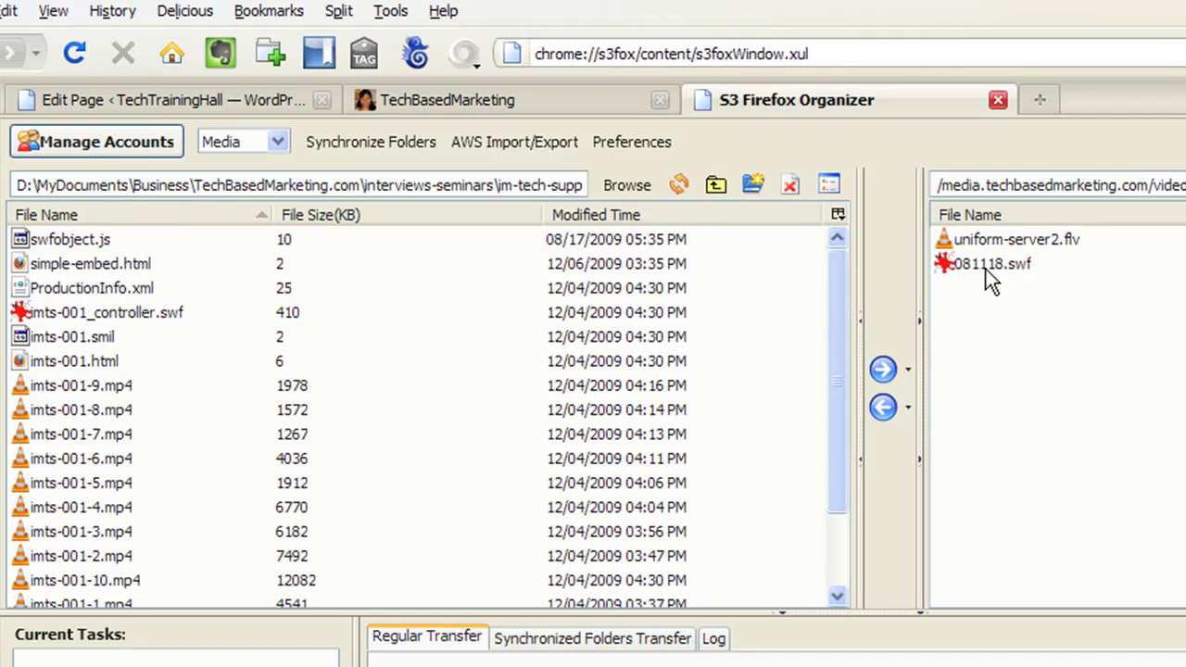
left_click(711, 189)
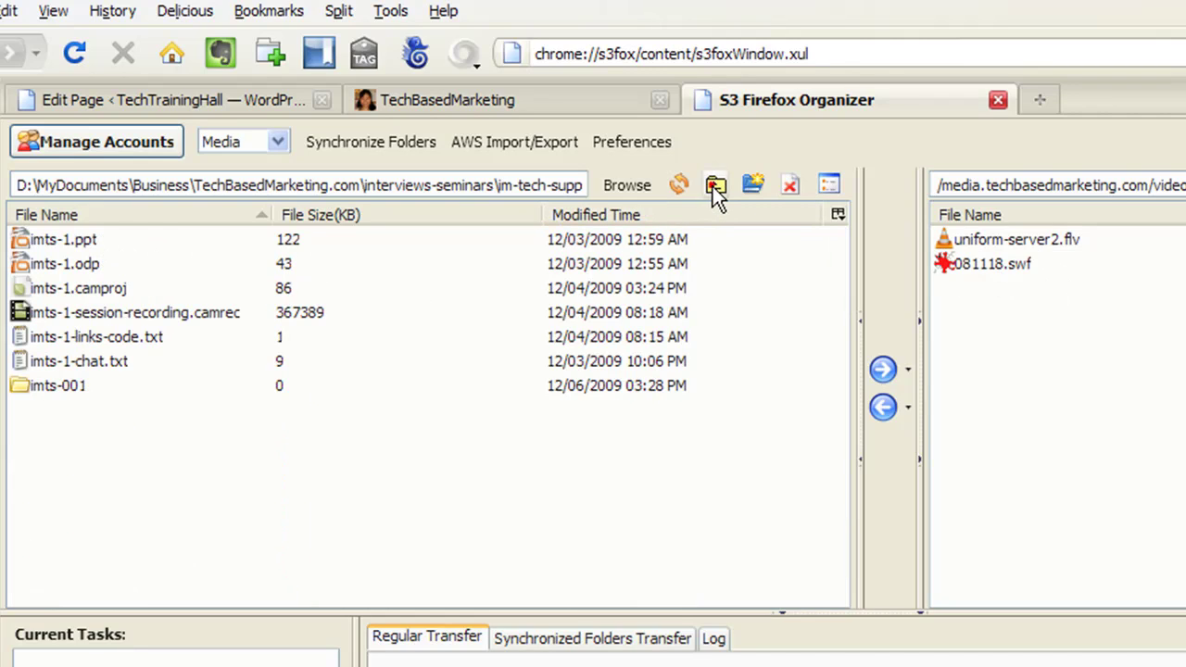
left_click(42, 389)
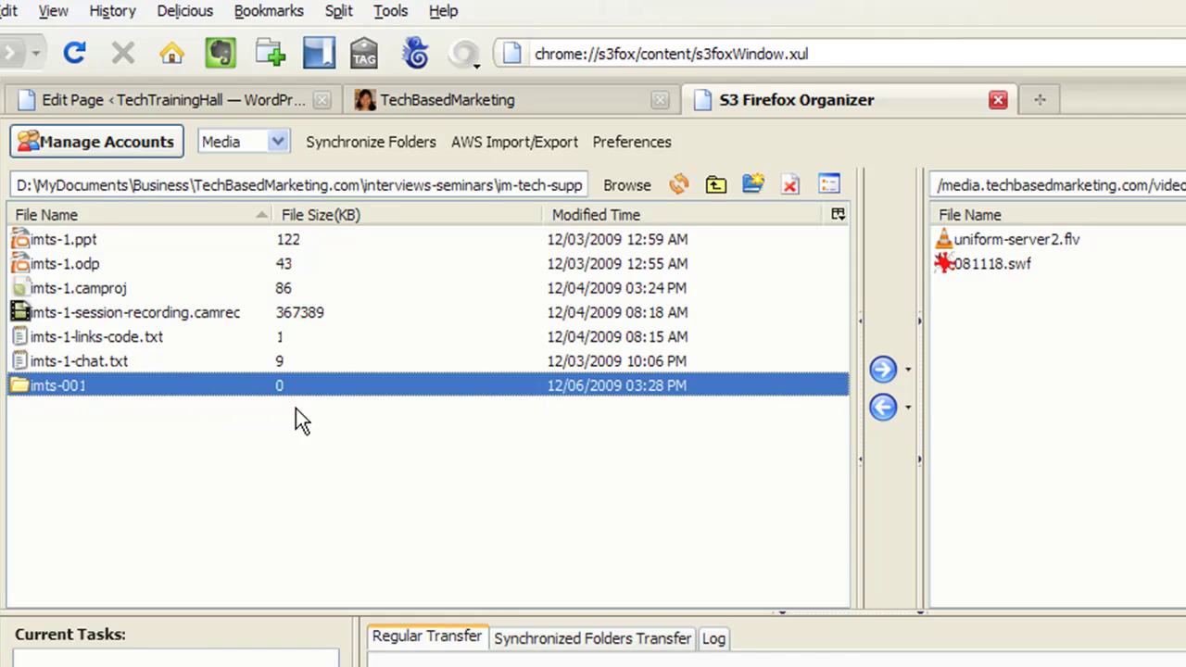
Step: Upload the local imts-001 folder to the S3 video folder from the Upload dropdown
left_click(883, 373)
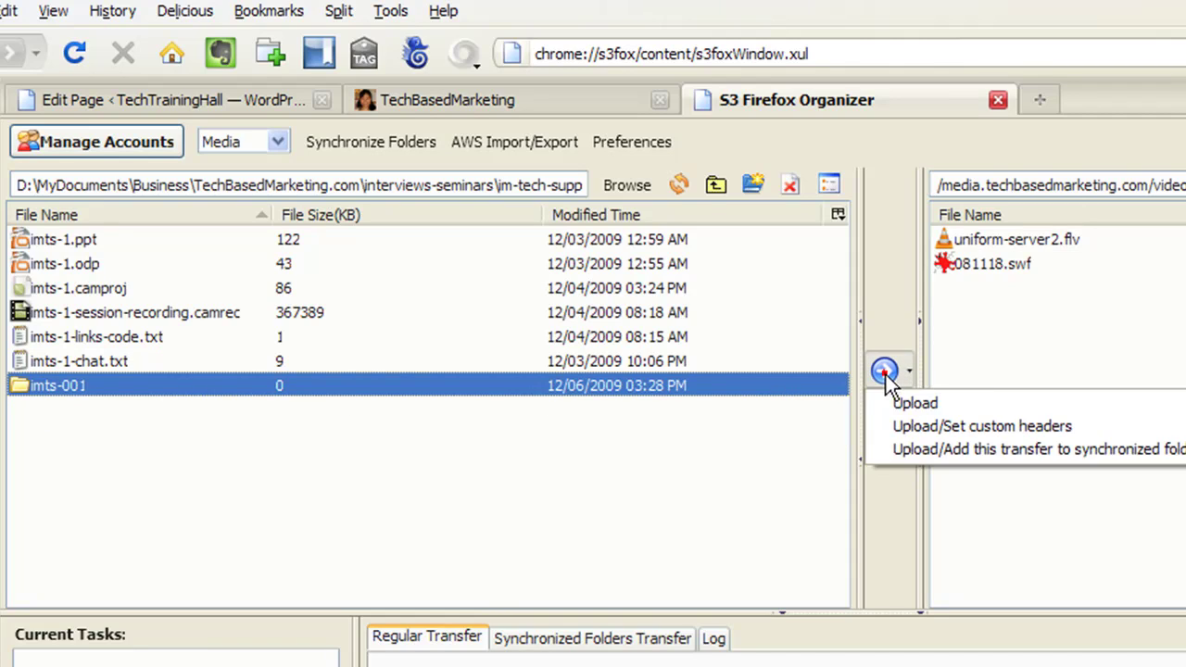
left_click(942, 407)
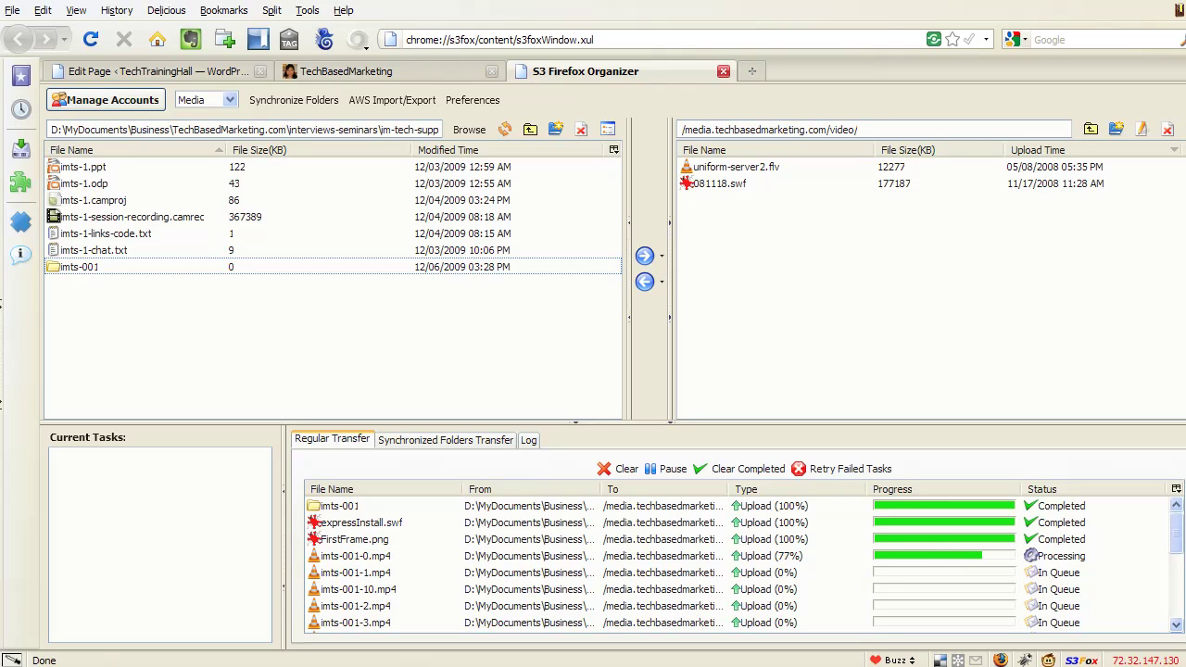
key("alt+Tab")
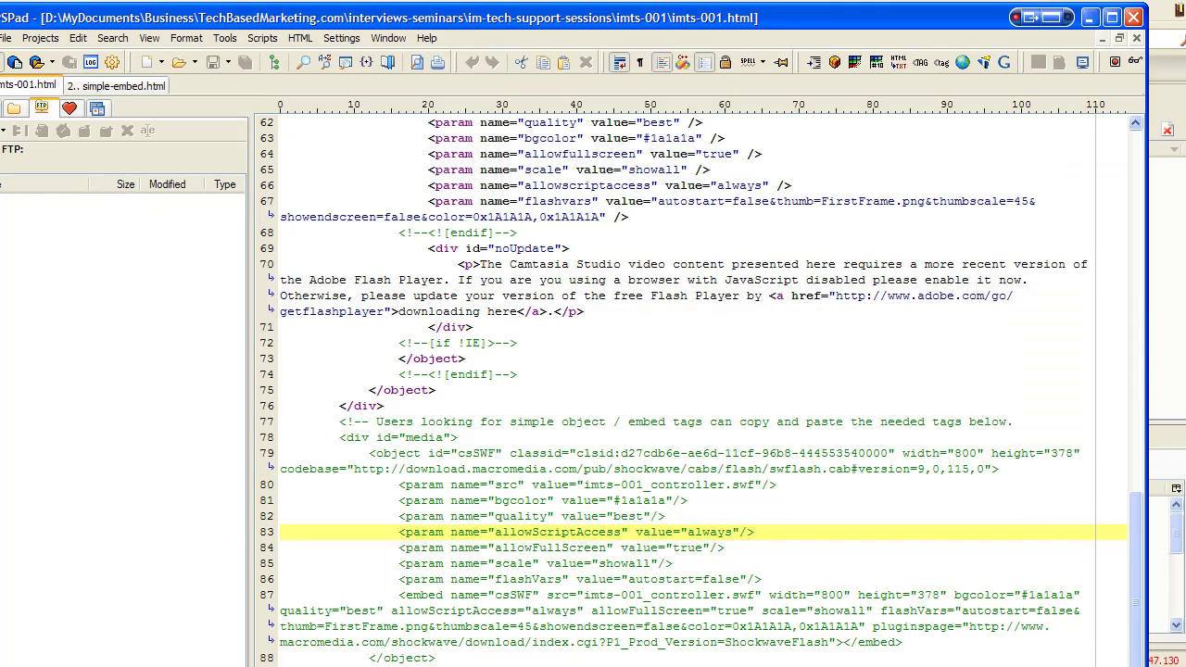
key("alt+Tab")
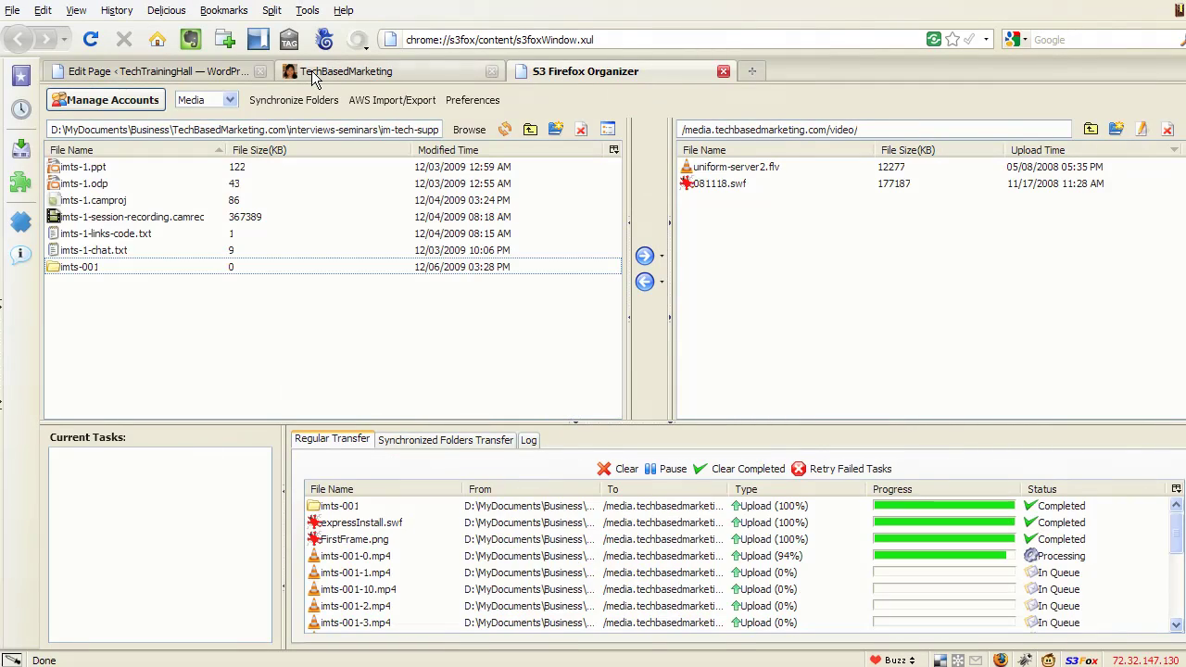
left_click(158, 74)
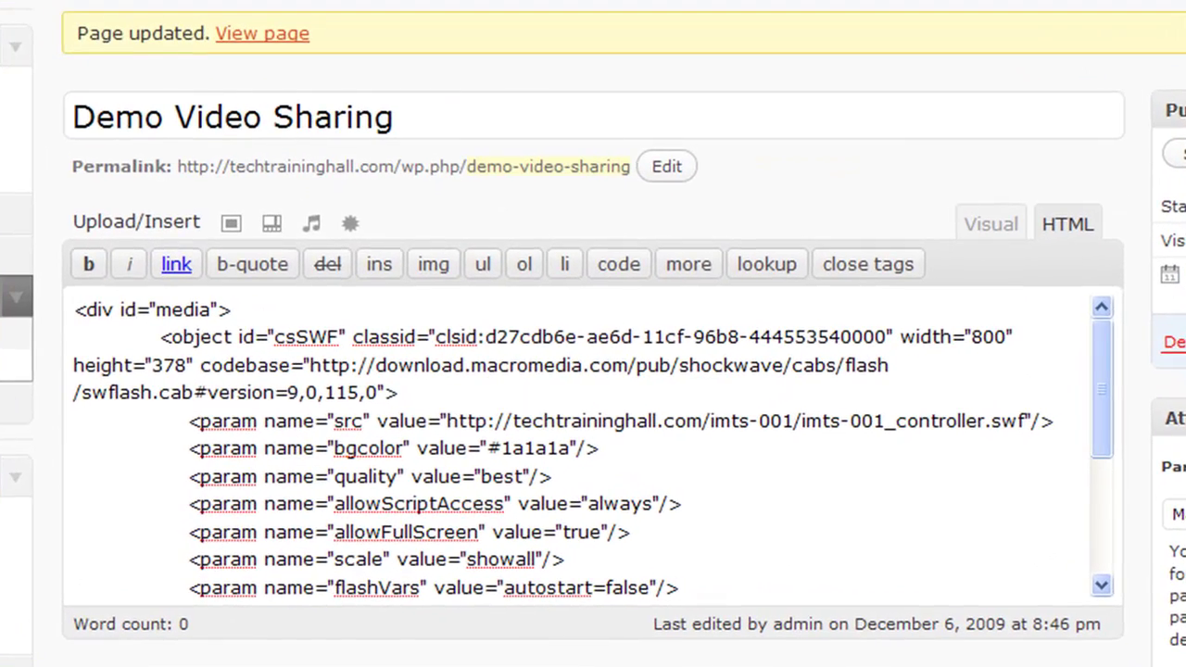
key("alt+Tab")
left_click(553, 383)
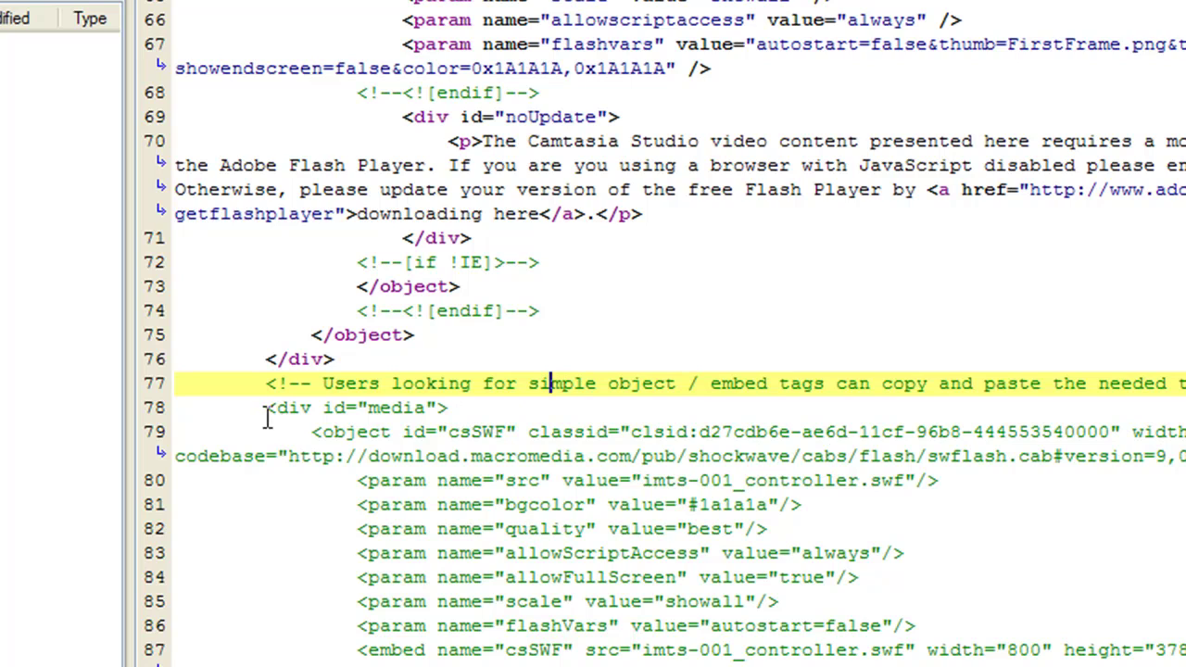
left_click_drag(266, 411, 315, 666)
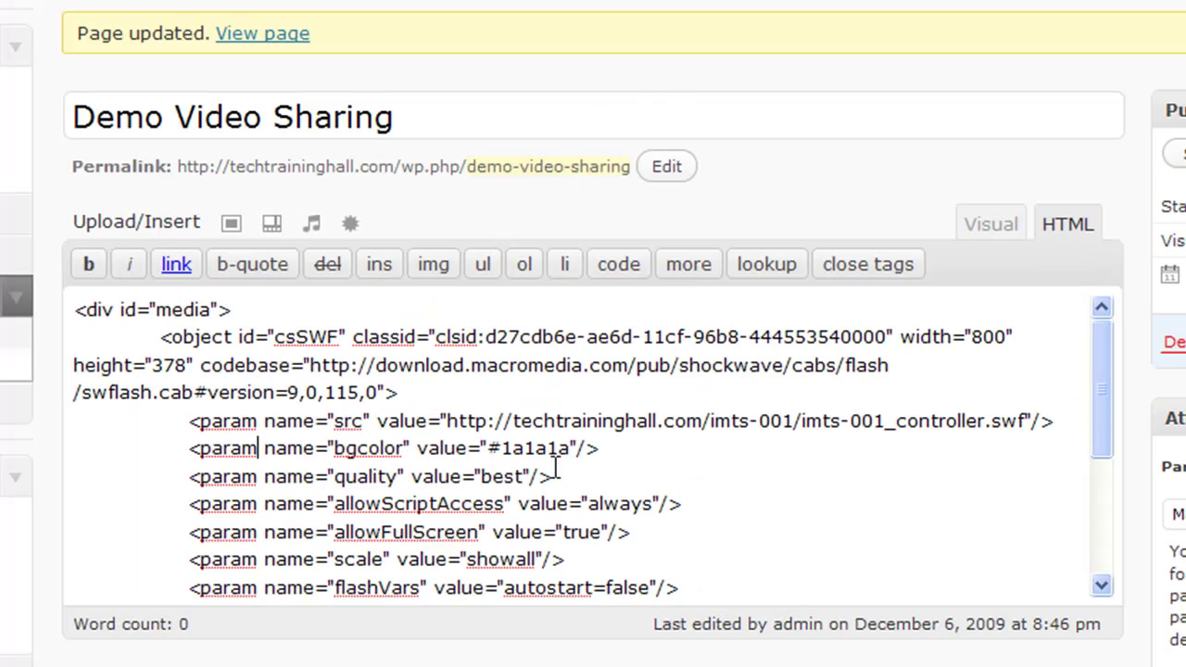
left_click(558, 408)
left_click_drag(447, 421, 802, 422)
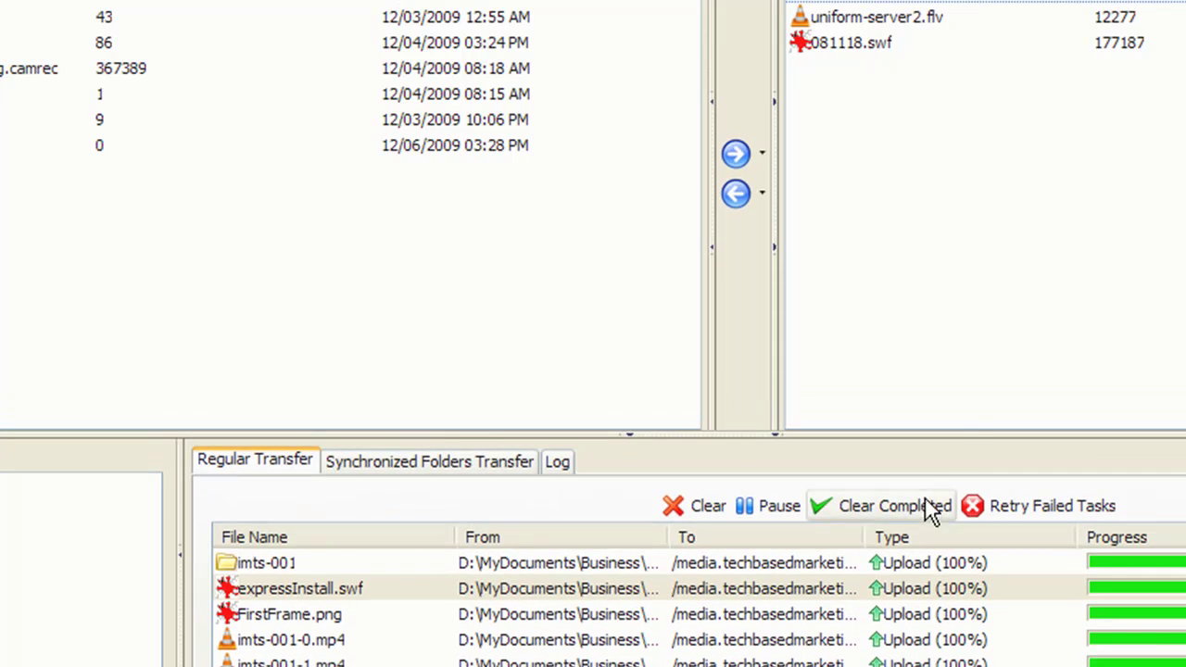
Step: Enlarge the transfer queue and narrow the window so the S3 /video/ pane shows imts-001
left_click_drag(941, 440, 963, 336)
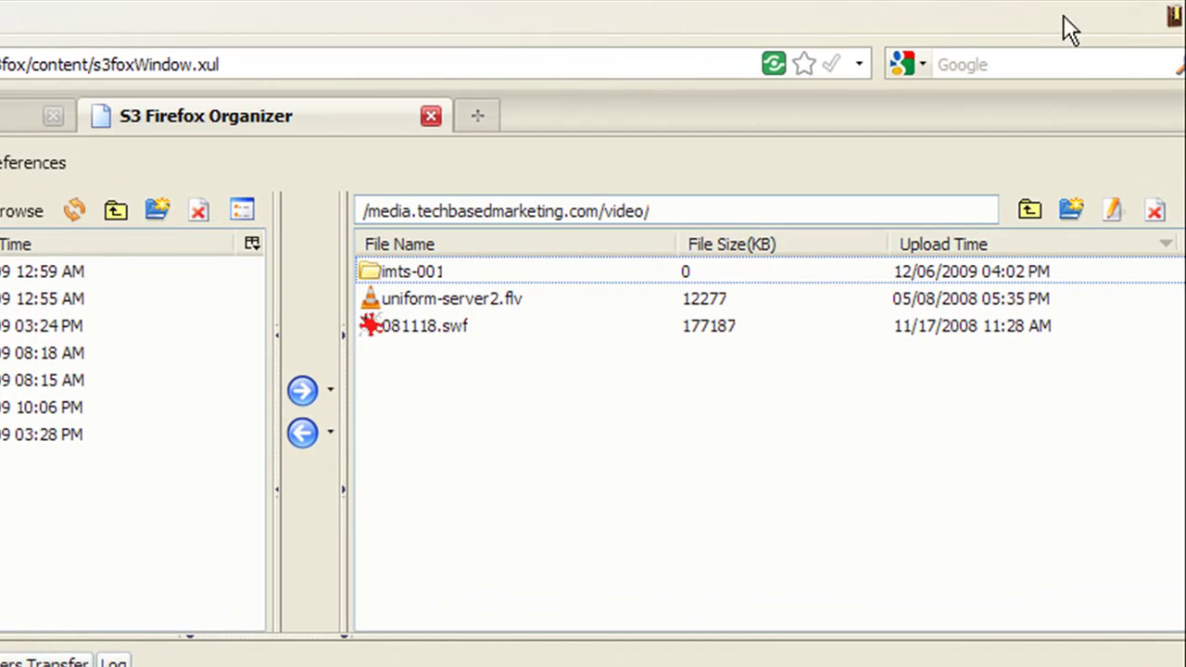
left_click_drag(1185, 239, 1176, 239)
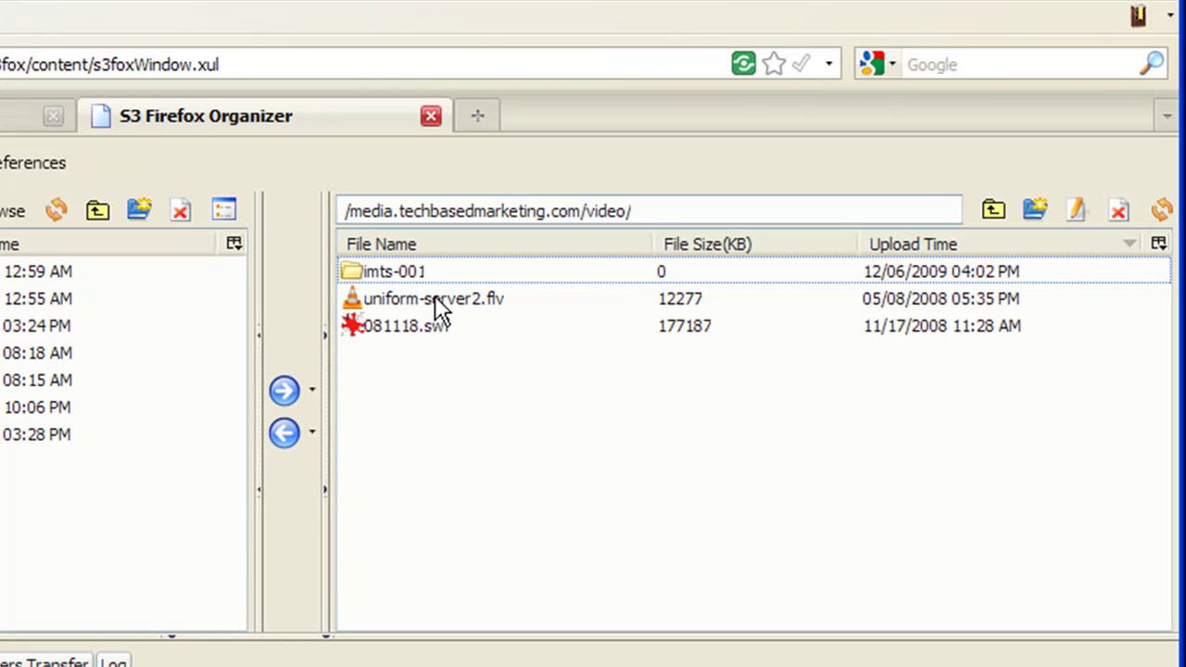
Step: Open the imts-001 folder on S3 and browse its uploaded files
double_click(389, 268)
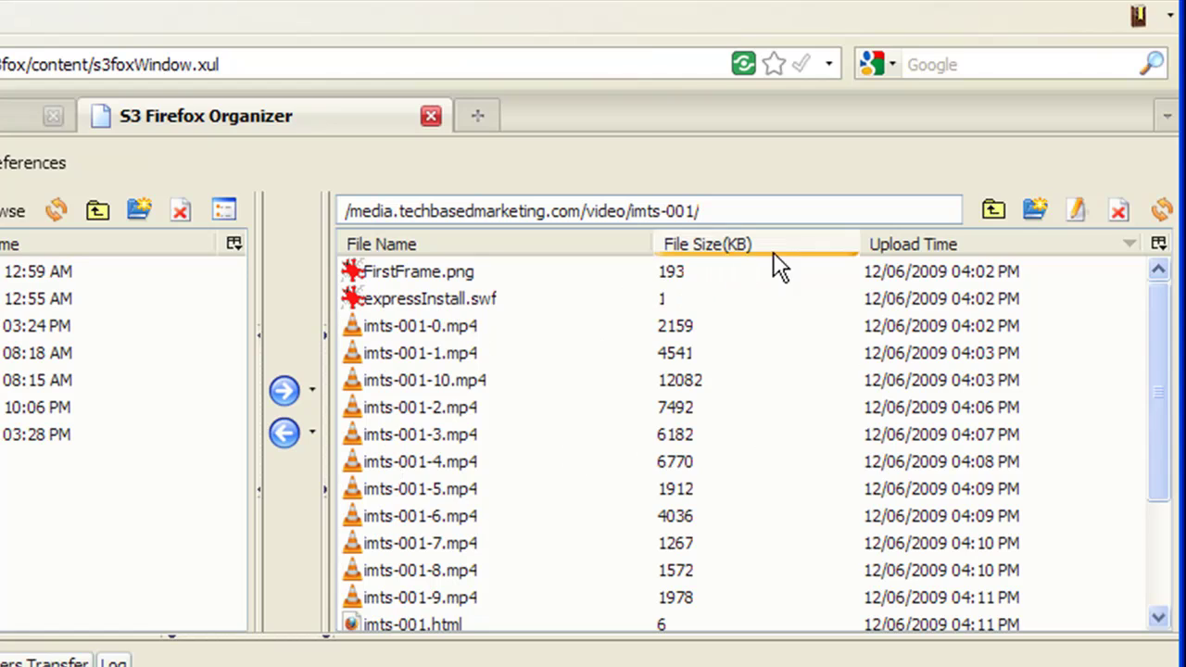
left_click(452, 496)
scroll(448, 486, "down", 2)
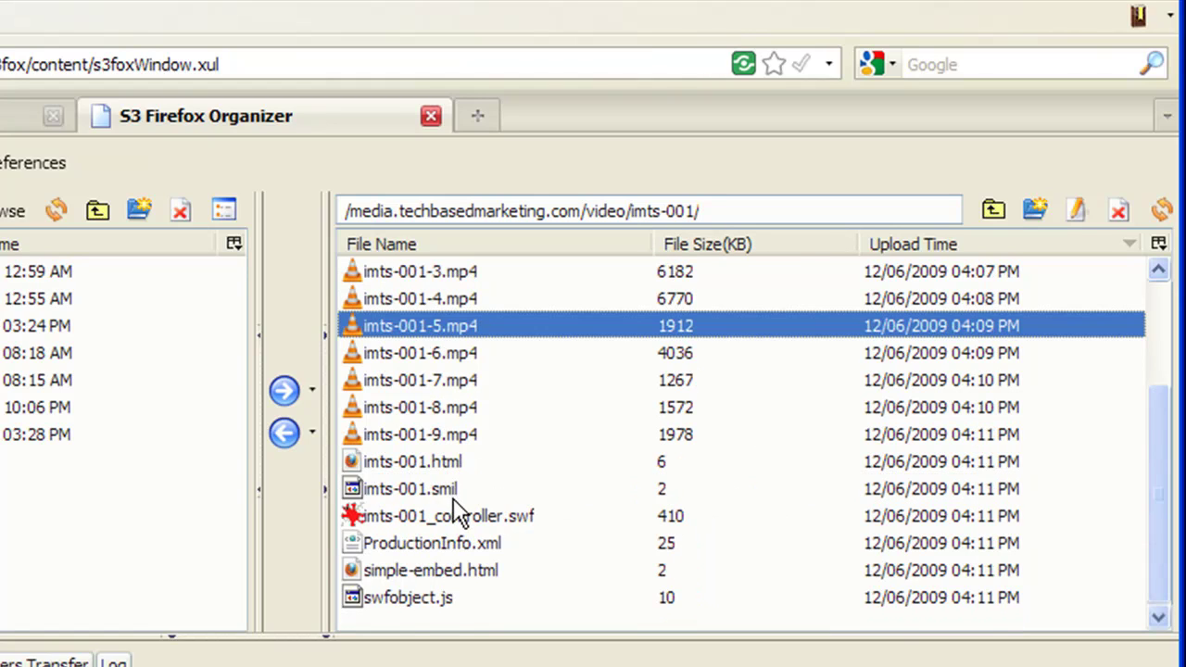
scroll(455, 510, "up", 2)
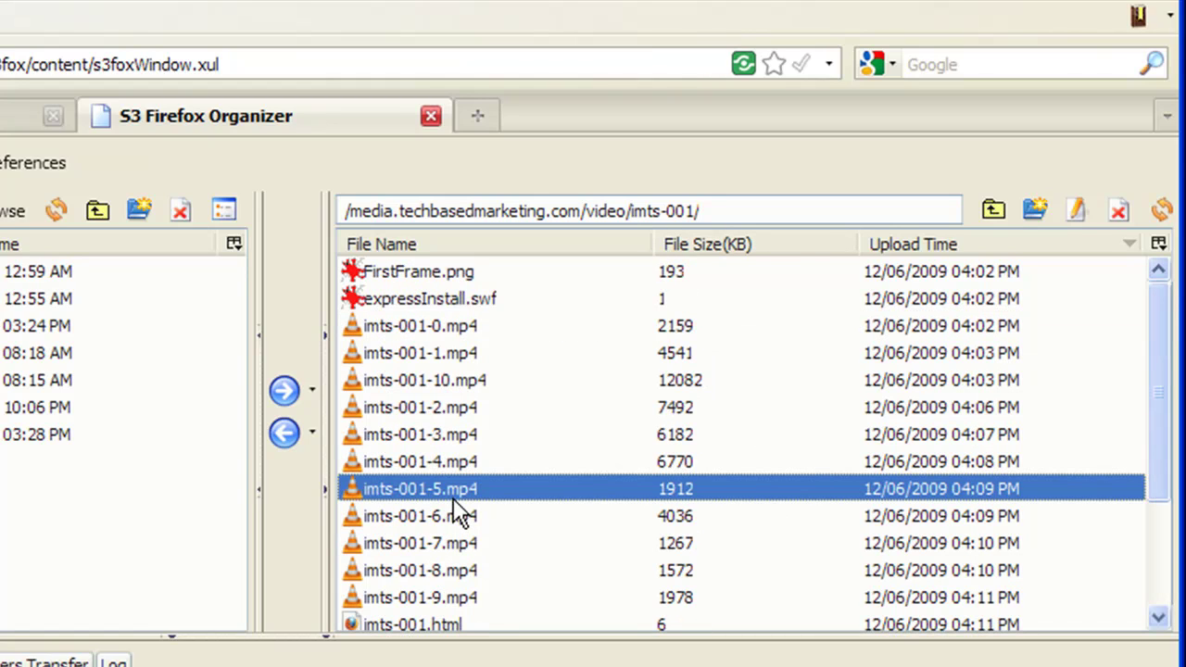
right_click(439, 275)
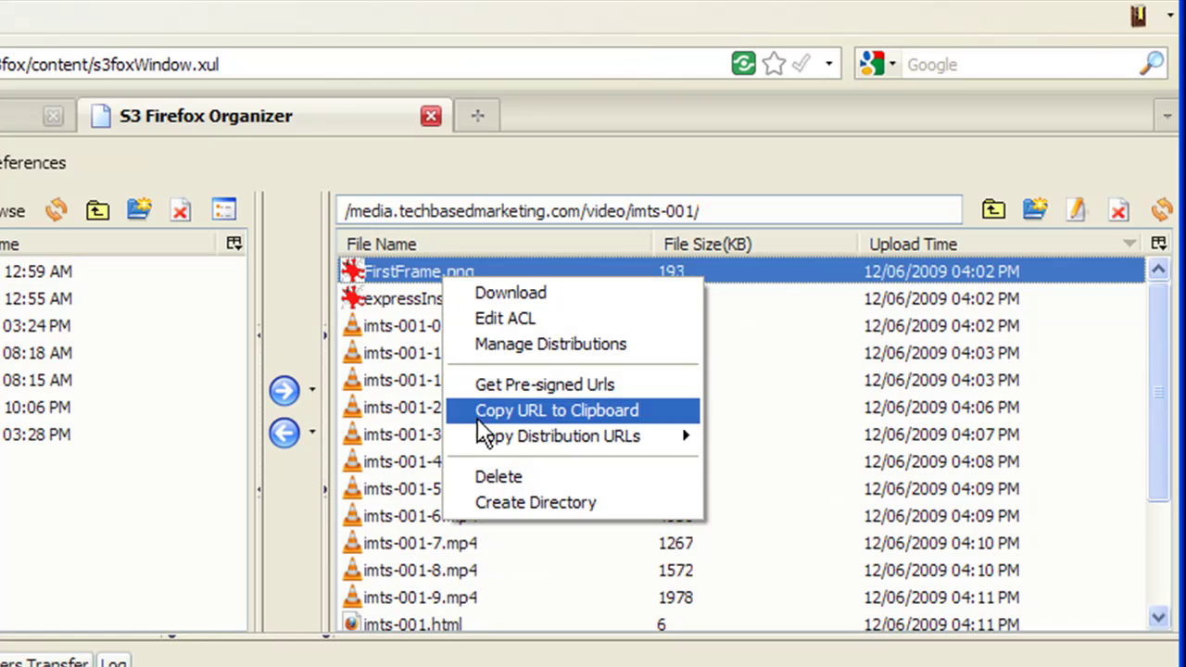
left_click(1033, 541)
scroll(456, 352, "down", 3)
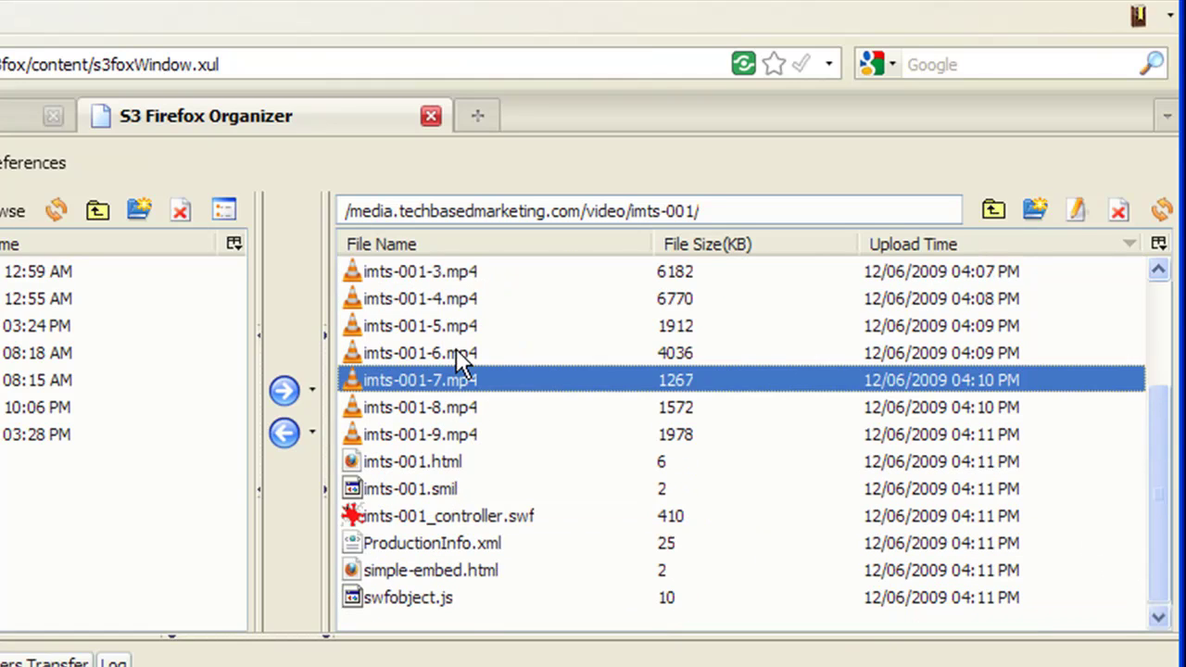
scroll(491, 407, "up", 3)
left_click(454, 273)
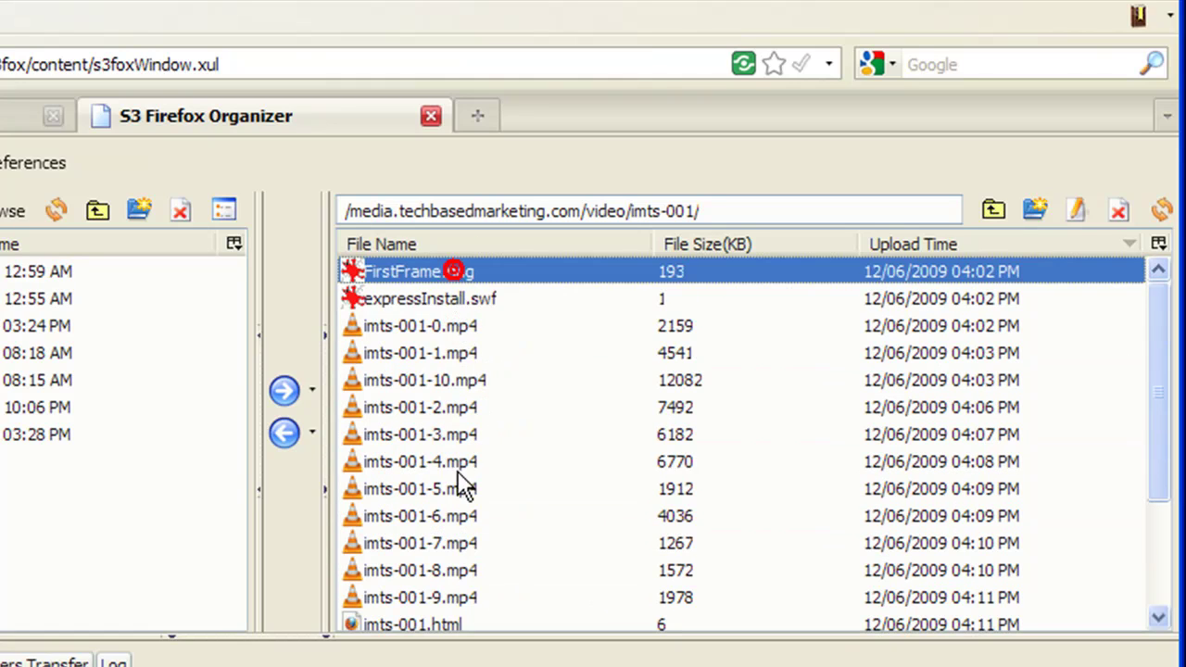
scroll(463, 484, "down", 3)
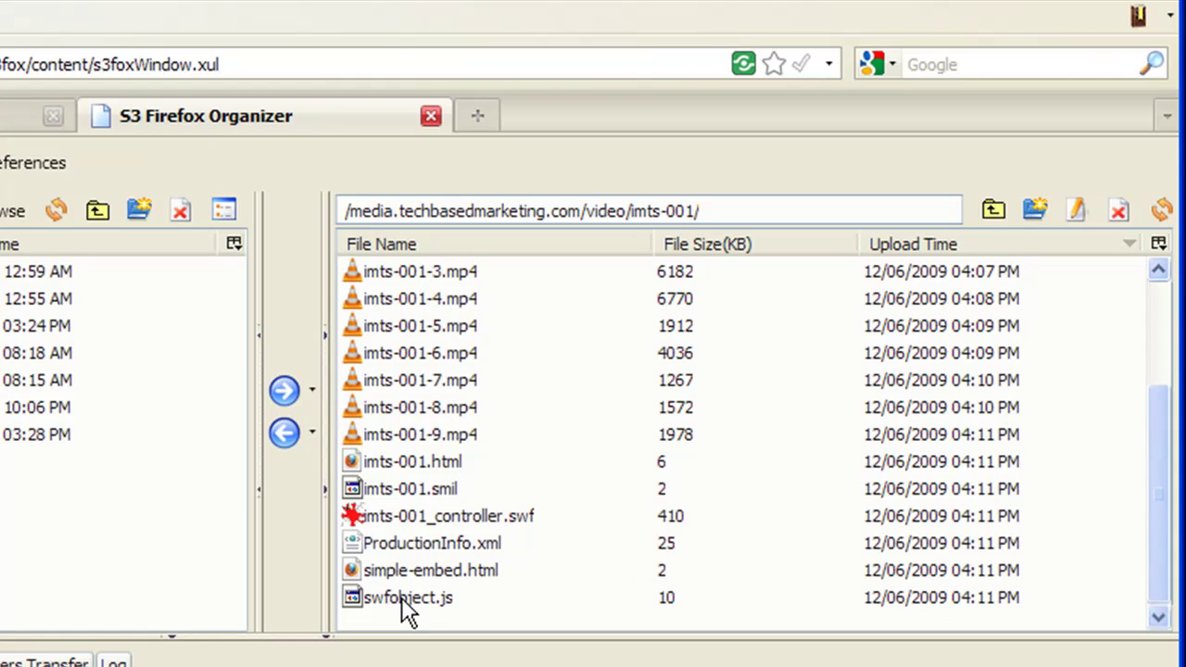
Step: Delete simple-embed.html from the imts-001 folder and confirm
left_click(426, 573)
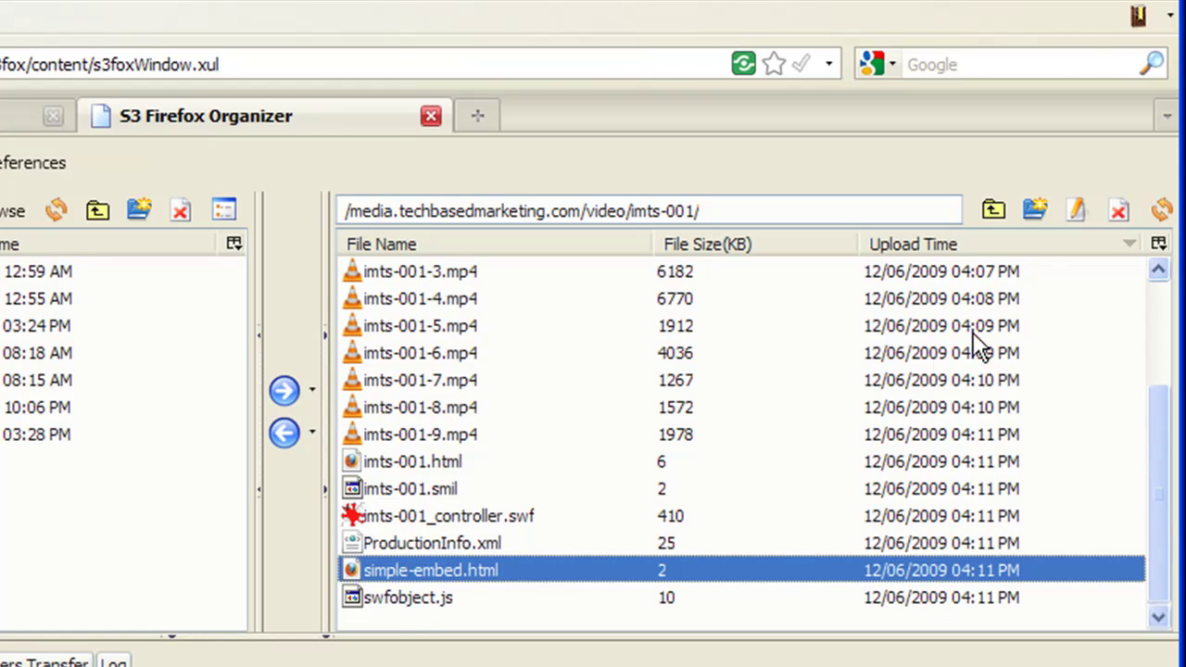
left_click(1116, 213)
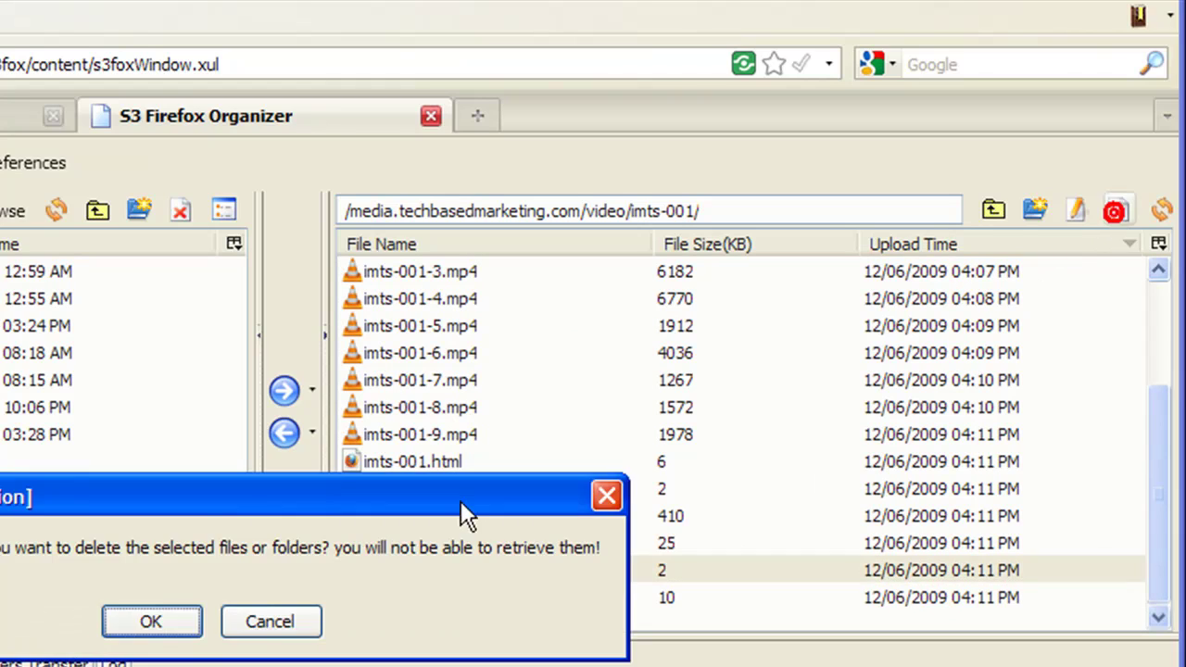
left_click(155, 621)
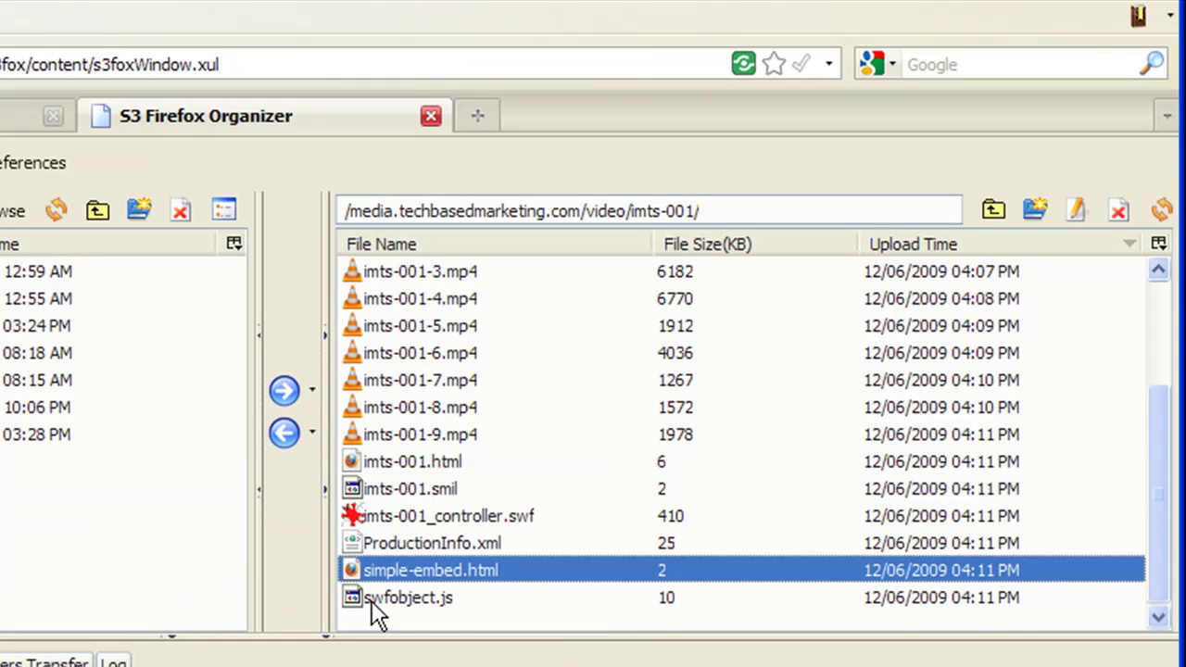
scroll(436, 435, "down", 3)
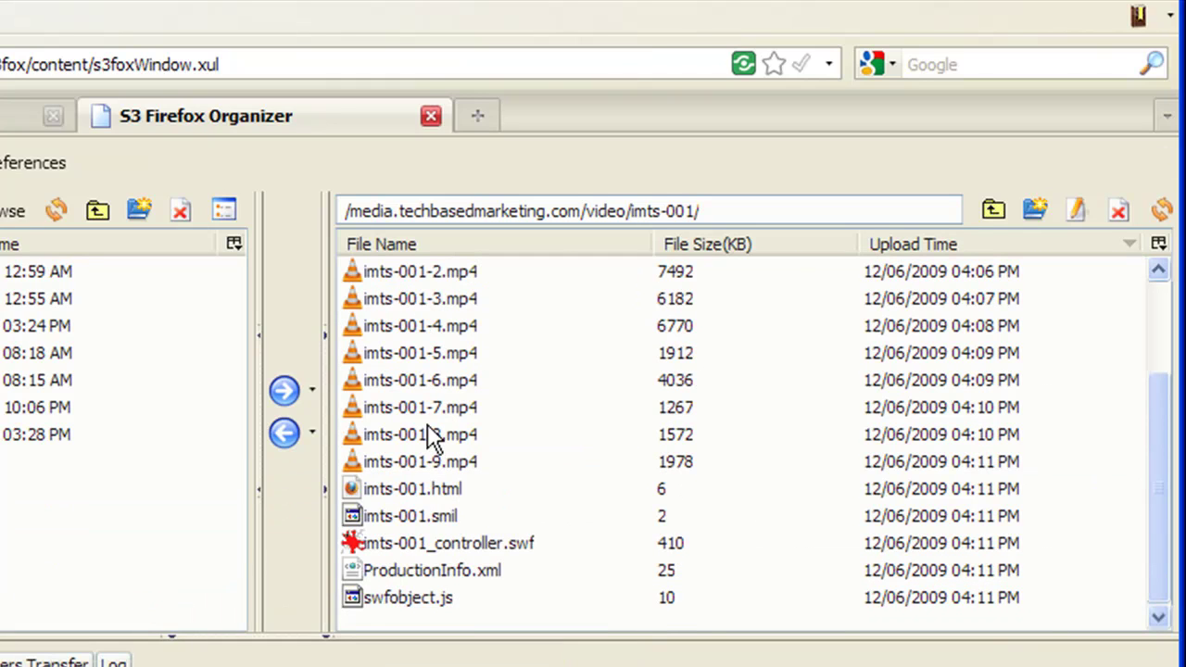
Step: Through Edit ACL, grant Read to Everyone and Authenticated Users on all imts-001 files
left_click(389, 600, "shift")
right_click(408, 381)
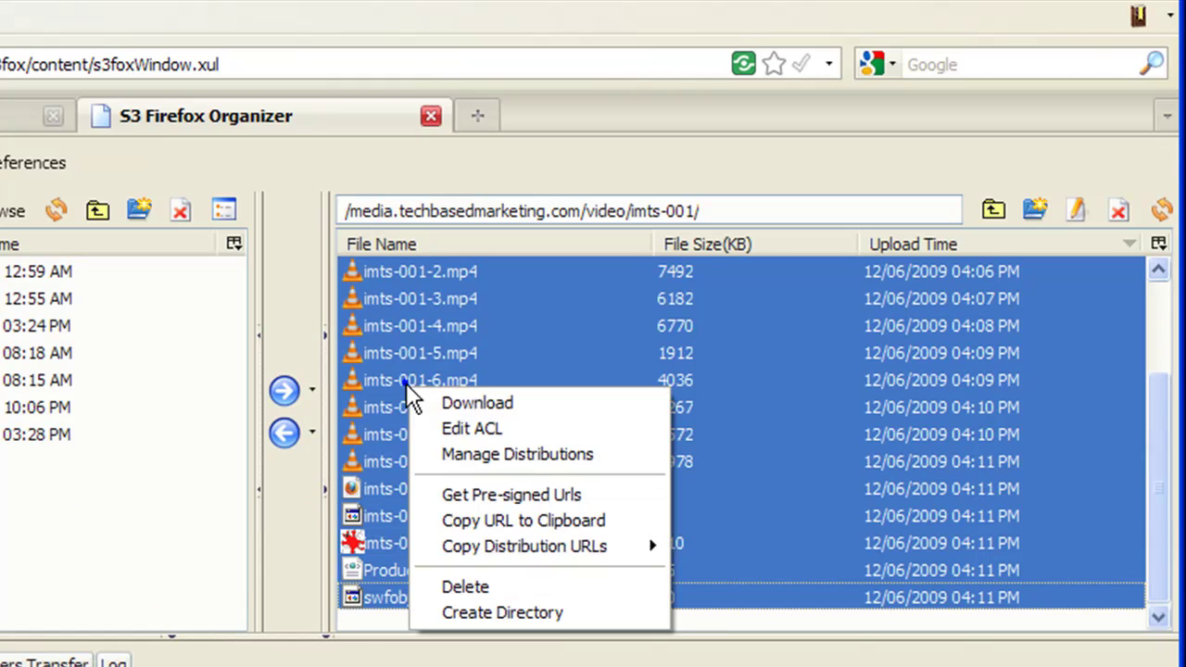
left_click(476, 429)
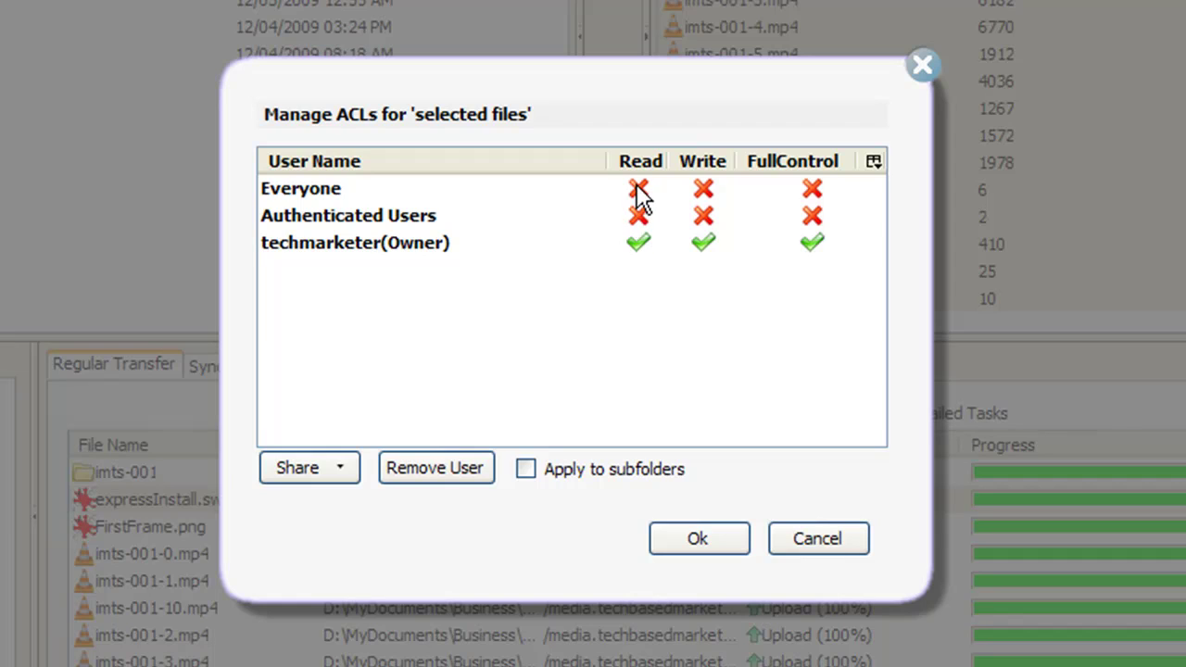
left_click(639, 189)
left_click(640, 214)
left_click(696, 540)
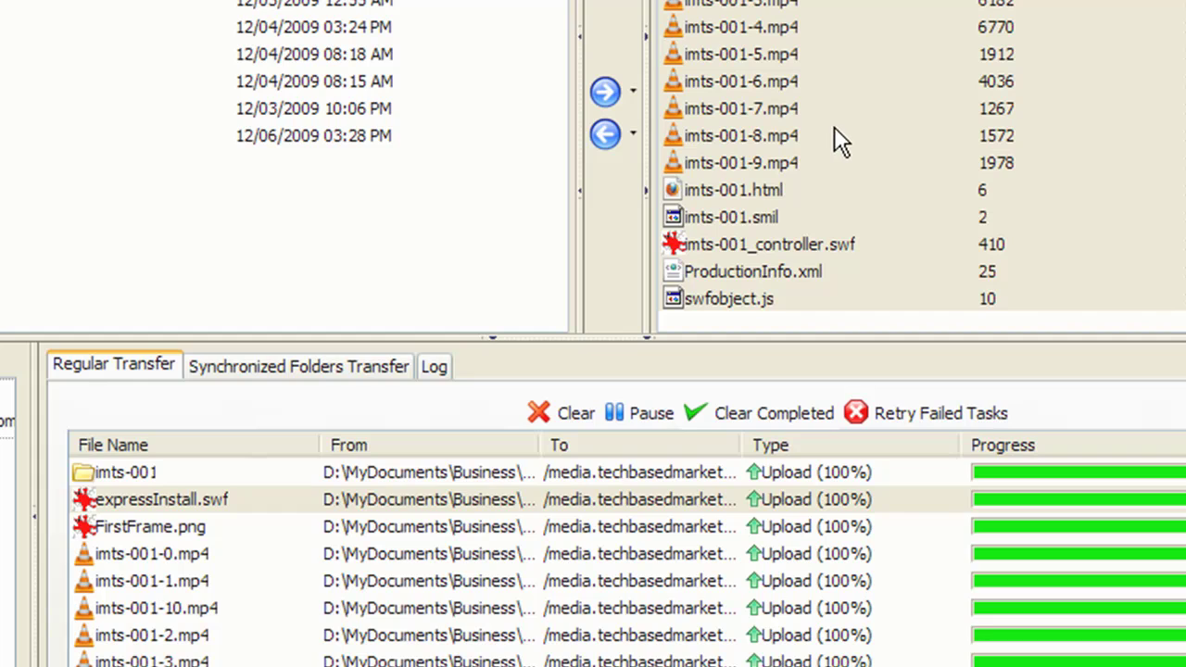
Step: Dismiss the CloudFront subscription error, then Copy URL to Clipboard for imts-001_controller.swf
left_click(823, 65)
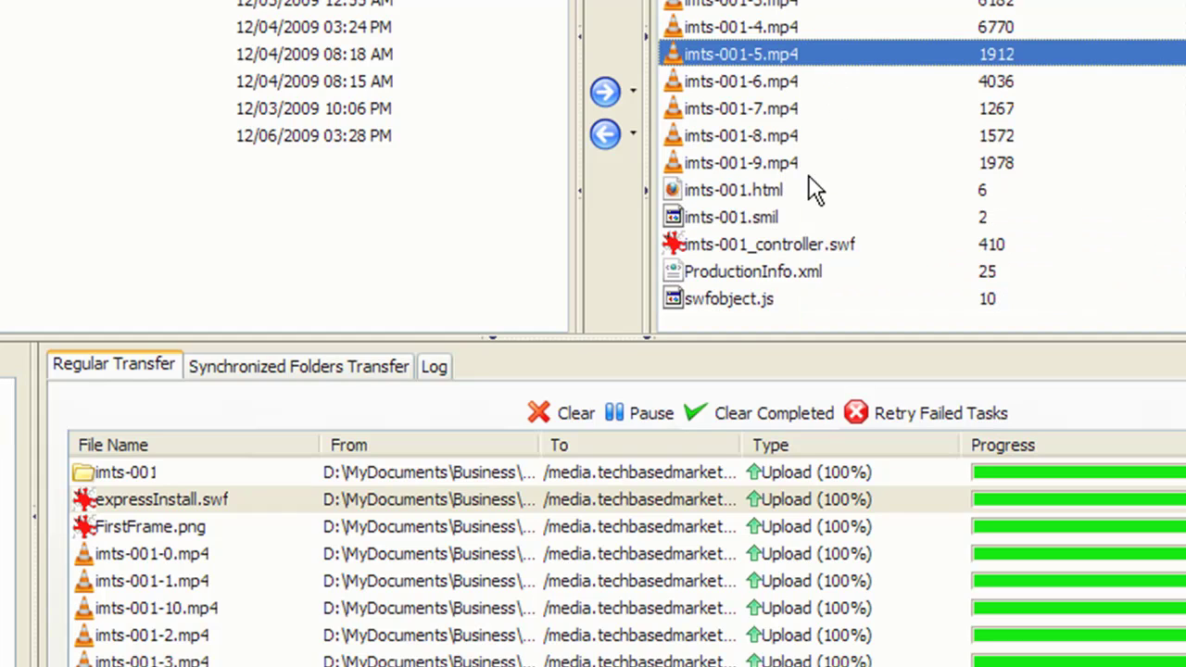
left_click(715, 247)
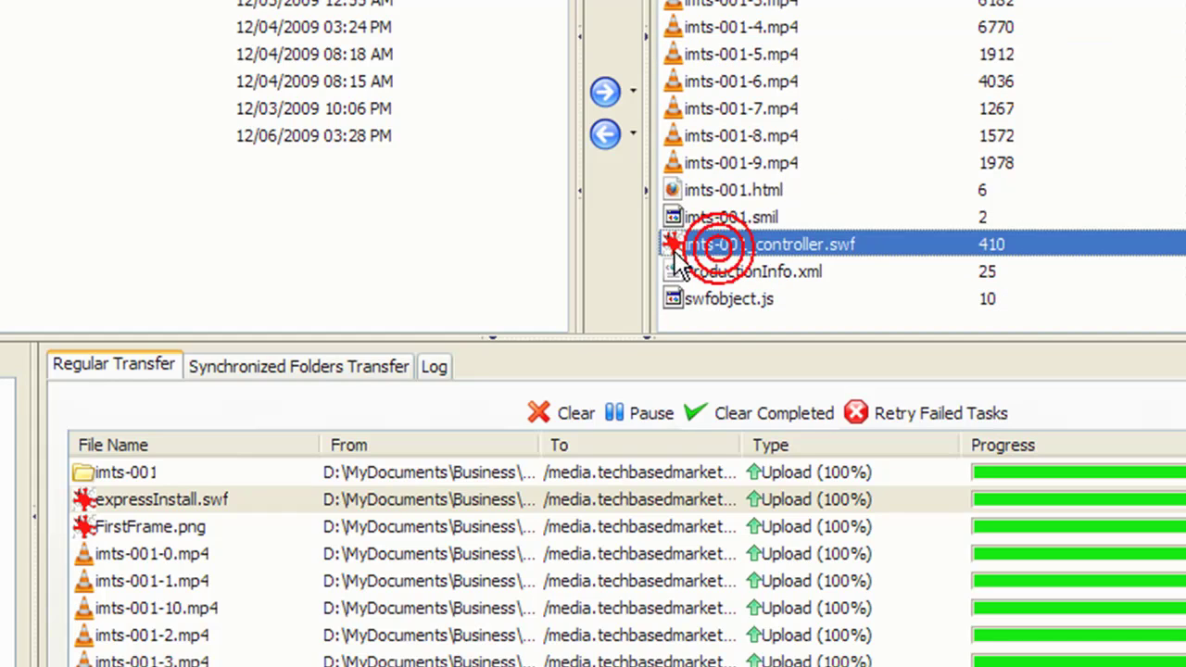
right_click(762, 246)
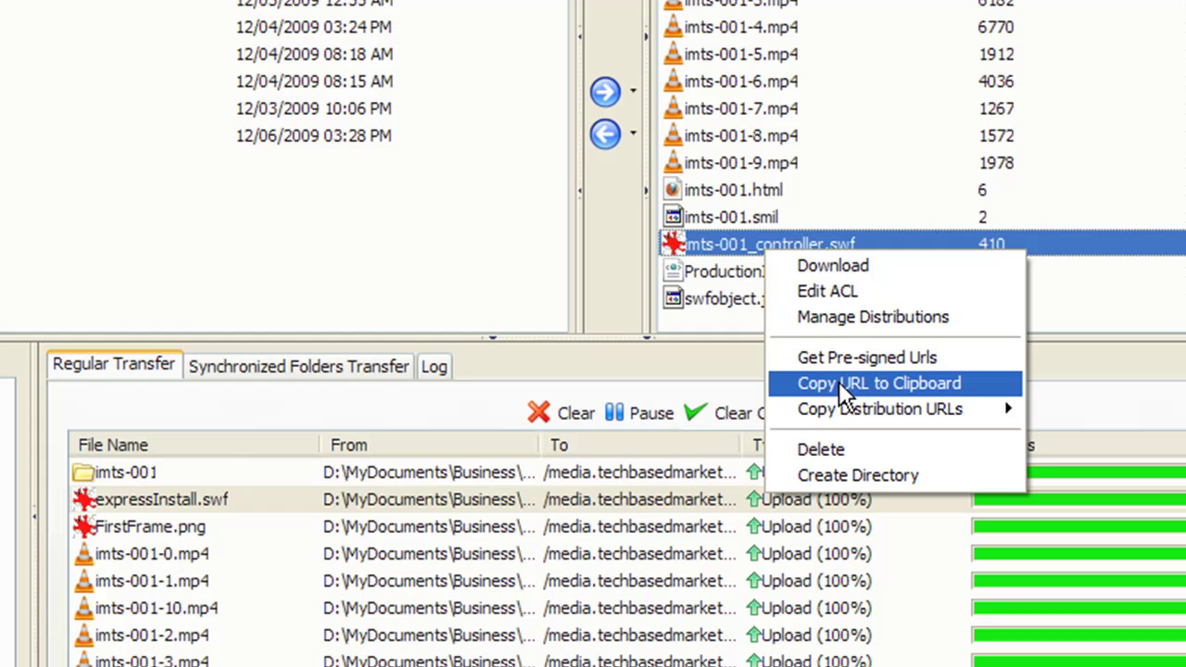
mouse_move(835, 404)
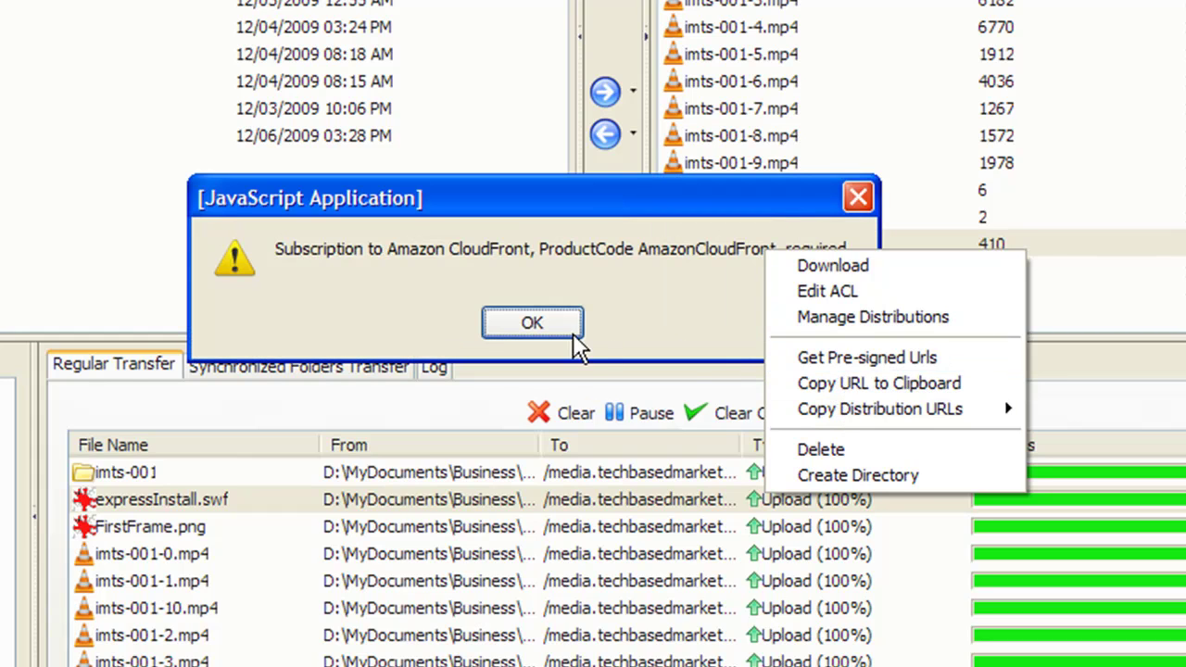
left_click(556, 324)
right_click(702, 240)
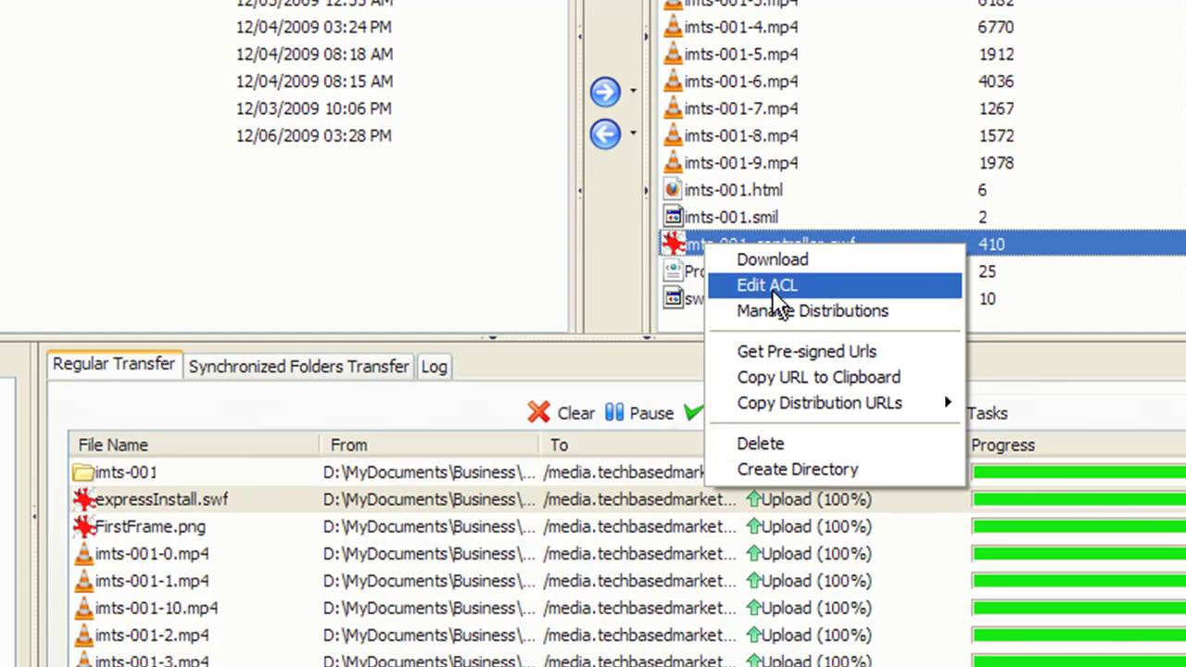
left_click(761, 379)
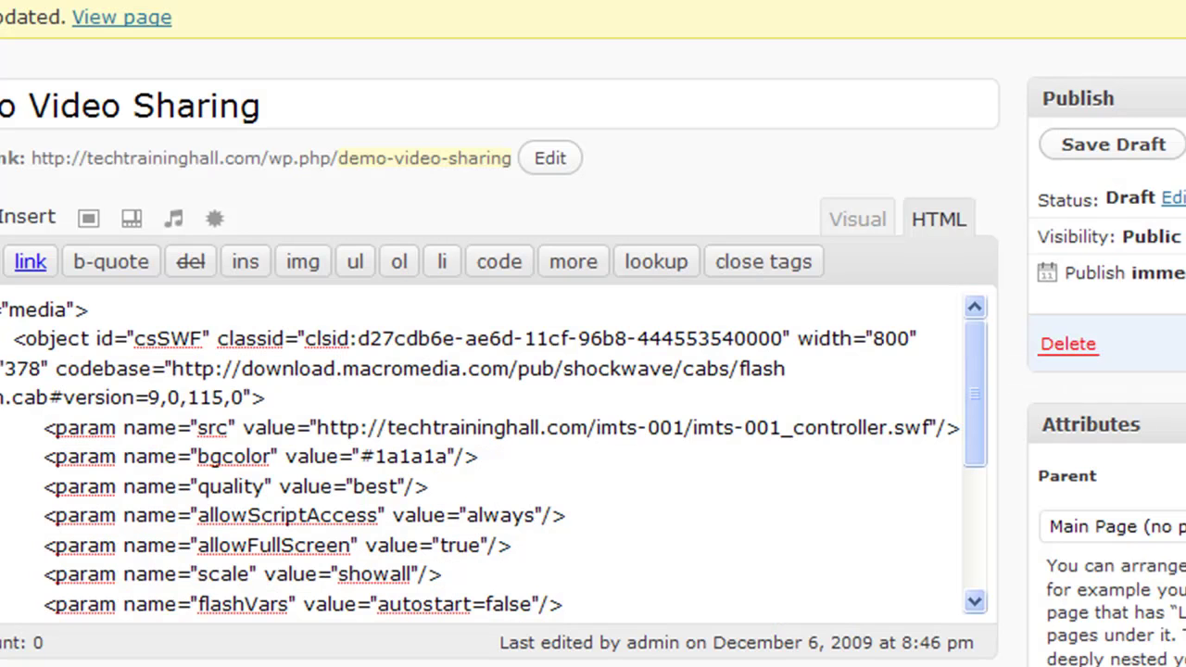
Step: Replace the old src prefix with the pasted S3 URL and remove the duplicate /imts-001_controller.swf
left_click_drag(315, 427, 693, 427)
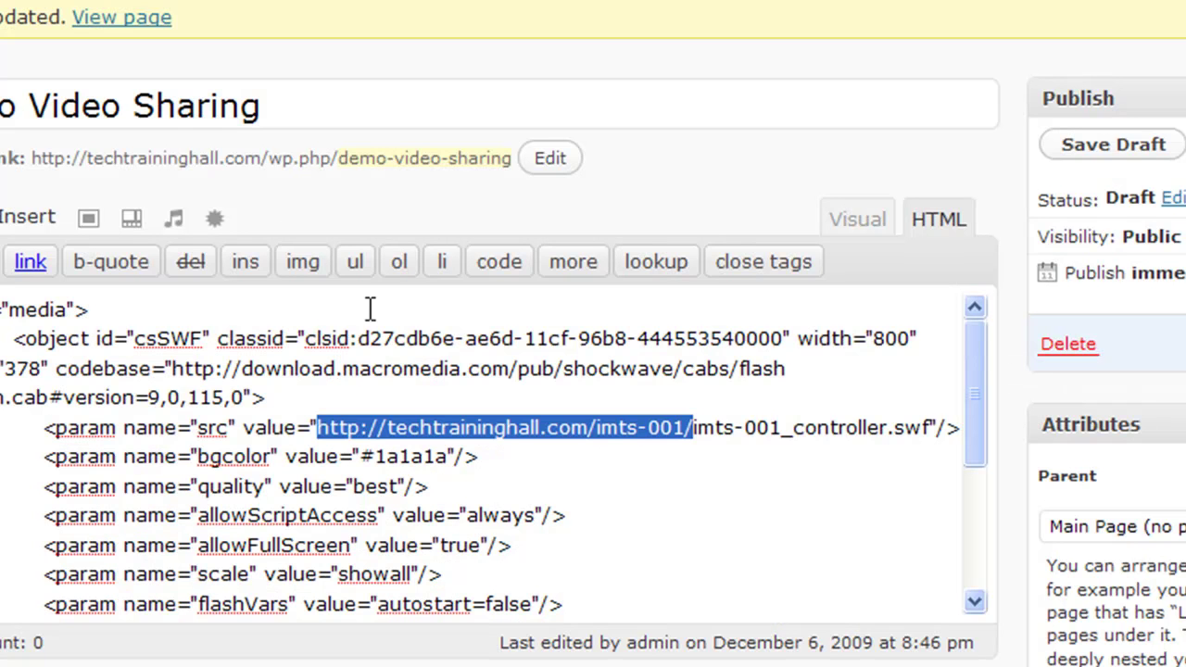
left_click(394, 427)
left_click_drag(318, 427, 658, 427)
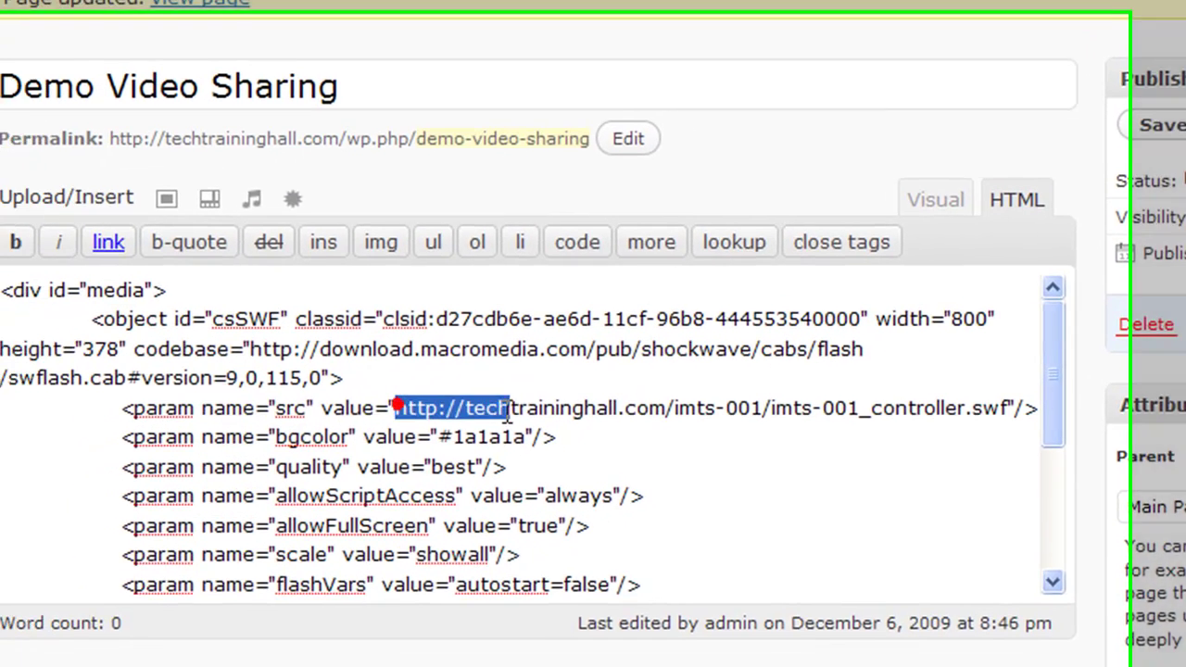
left_click_drag(793, 393, 821, 393)
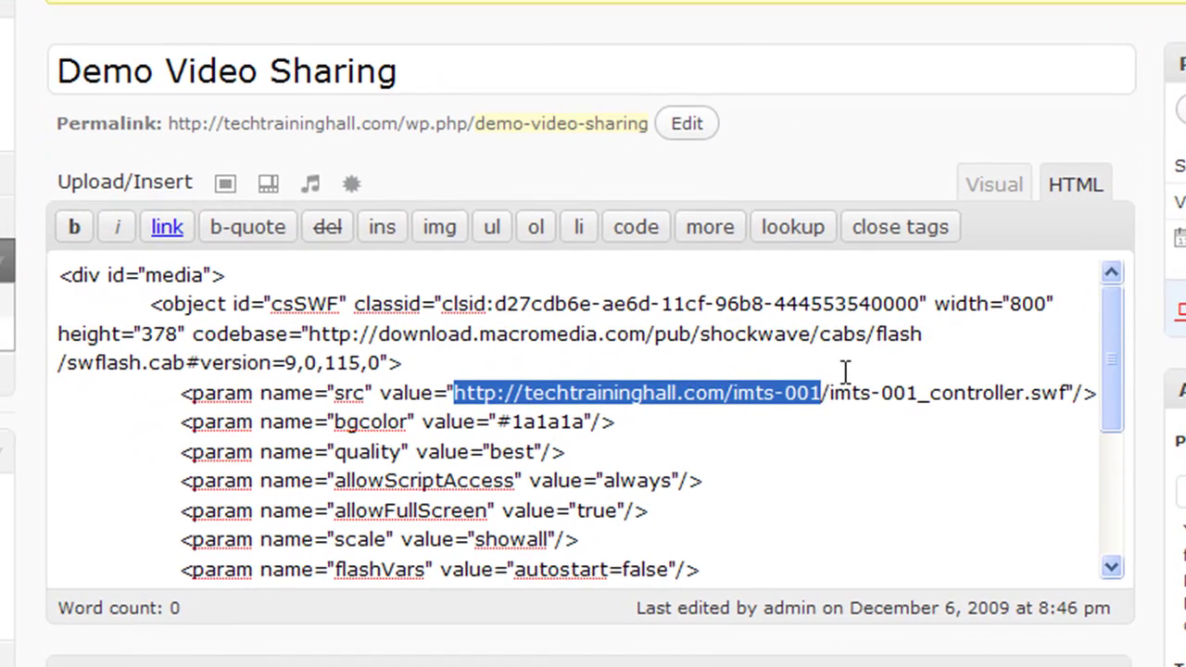
key("Delete")
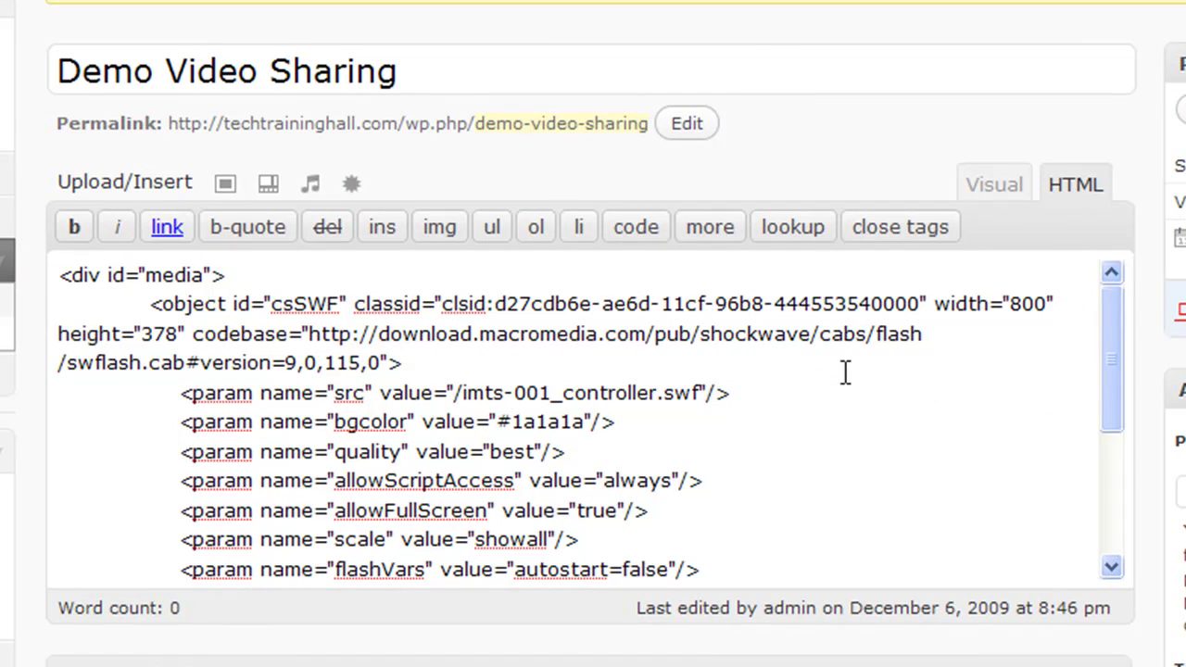
type("http://media.techbasedmarketing.com.s3.amazonaws.com/video/imts-001/imts-001_controller.swf")
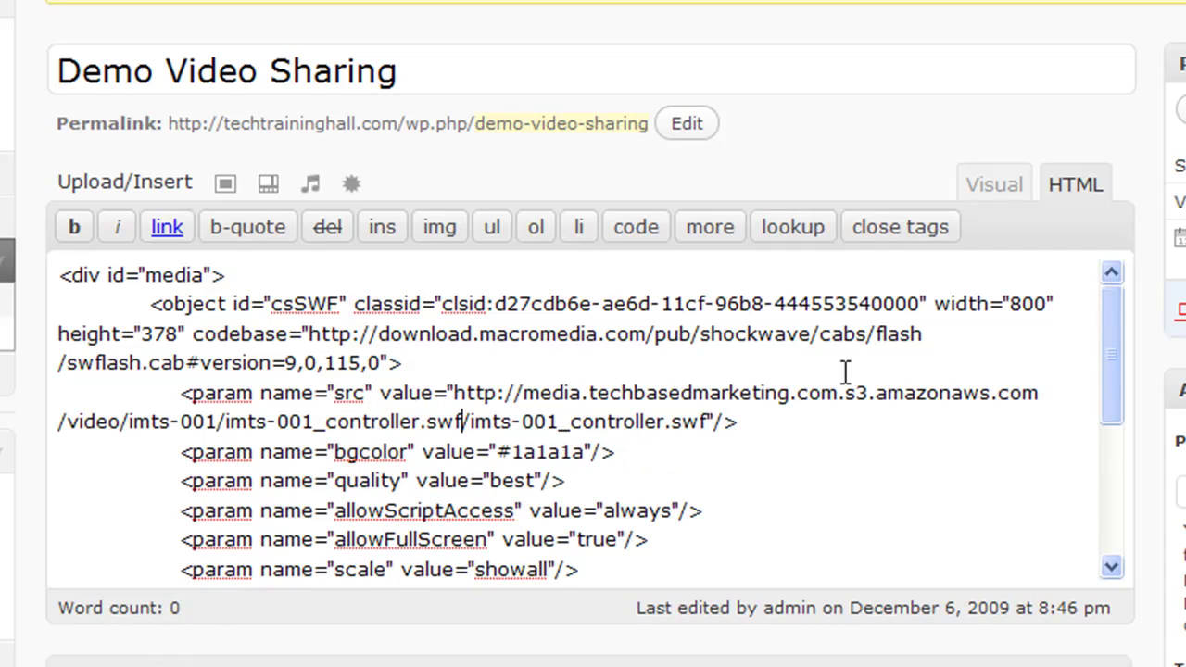
key("shift+Right")
key("shift+Right")
key("shift+Right")
key("shift+Right")
key("shift+Right")
key("shift+Right")
key("shift+Right")
key("shift+Right")
key("shift+Right")
key("shift+Right")
key("shift+Right")
key("shift+Right")
key("shift+Right")
key("shift+Right")
key("shift+Right")
key("shift+Right")
key("shift+Right")
key("shift+Right")
key("shift+Right")
key("shift+Right")
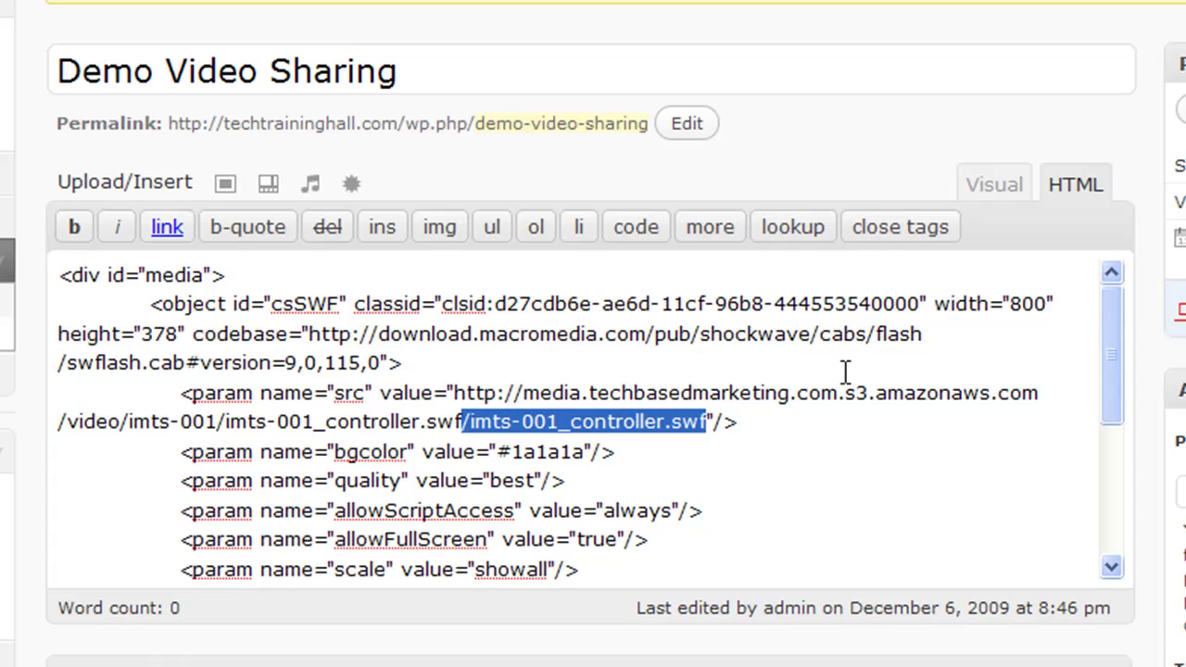
key("Delete")
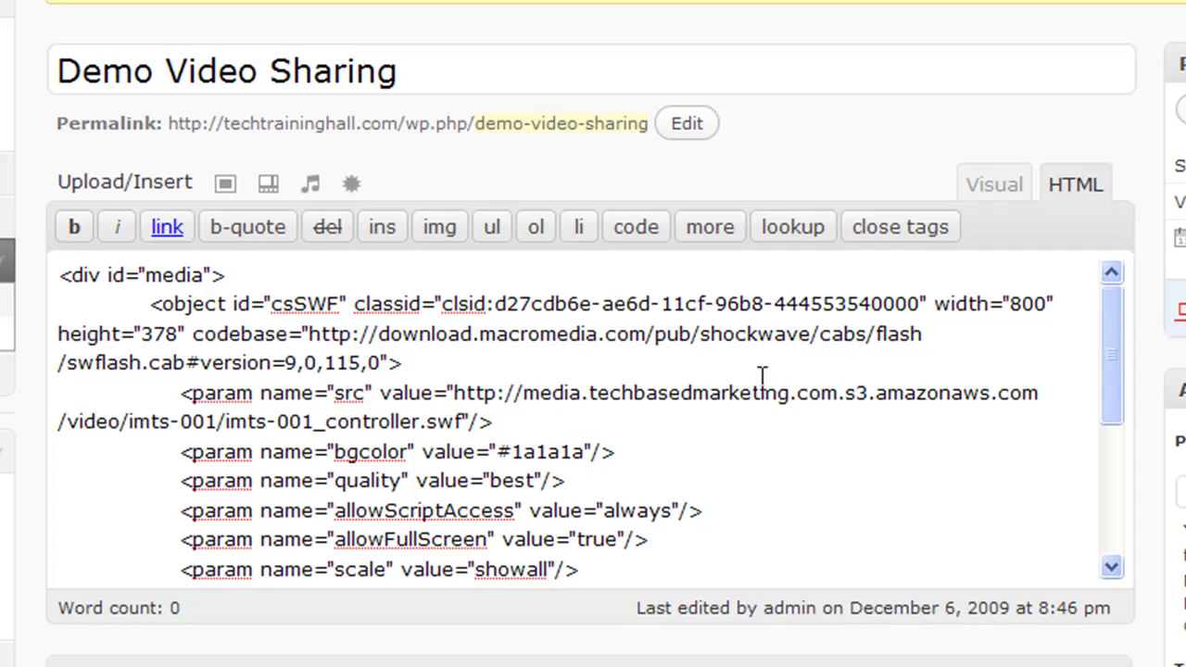
Step: Copy the Amazon S3 folder address and paste it over the old prefix in the embed src
left_click(226, 421, "shift")
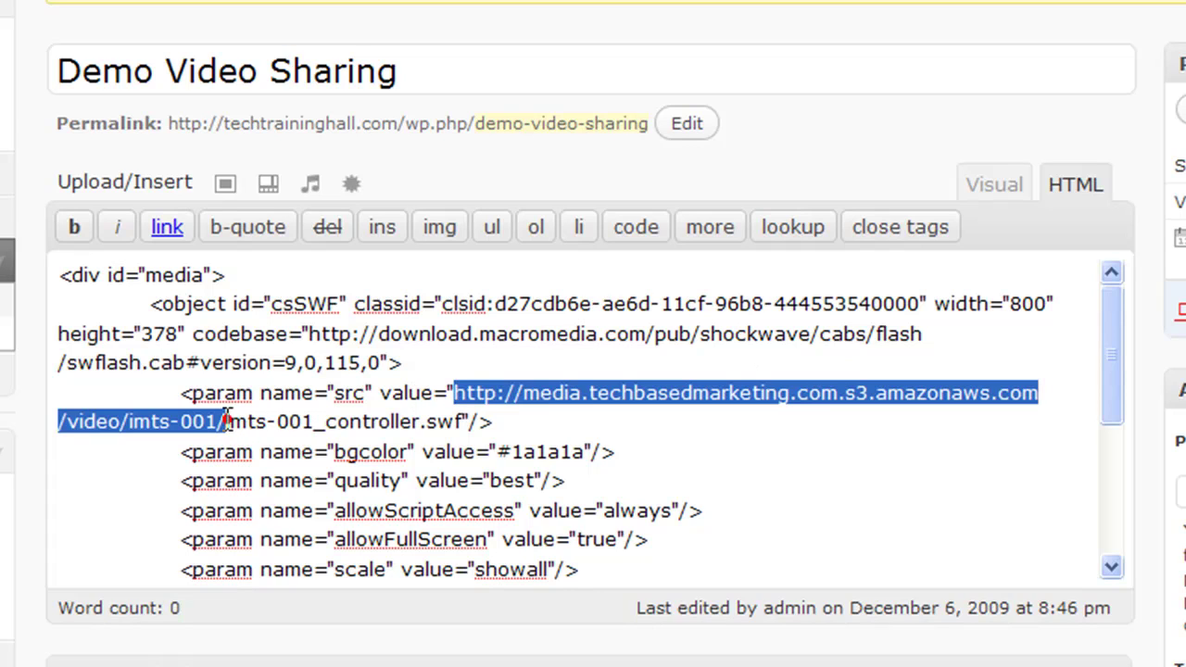
right_click(485, 390)
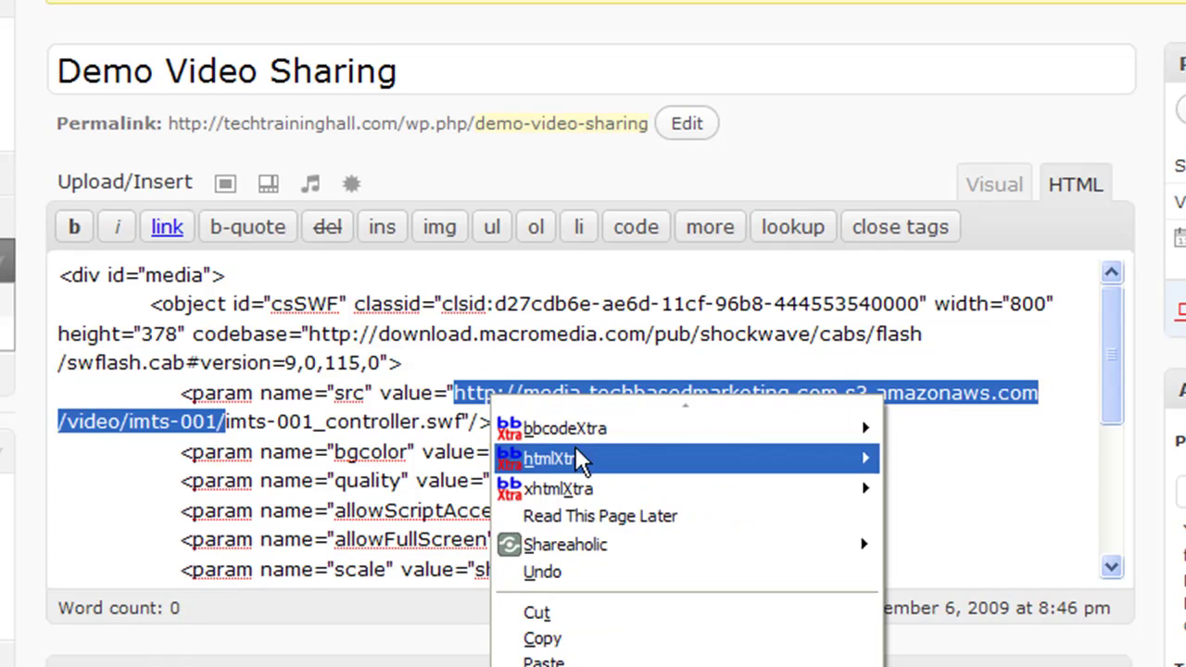
left_click(563, 638)
left_click_drag(1113, 416, 1102, 472)
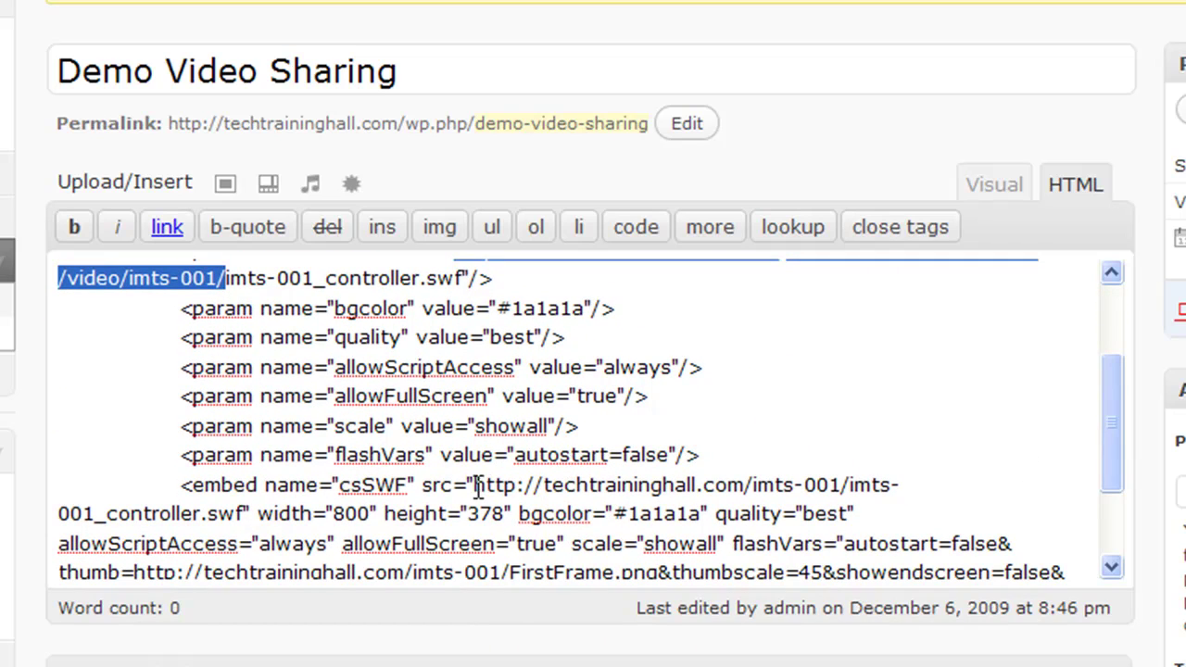
left_click_drag(473, 484, 846, 474)
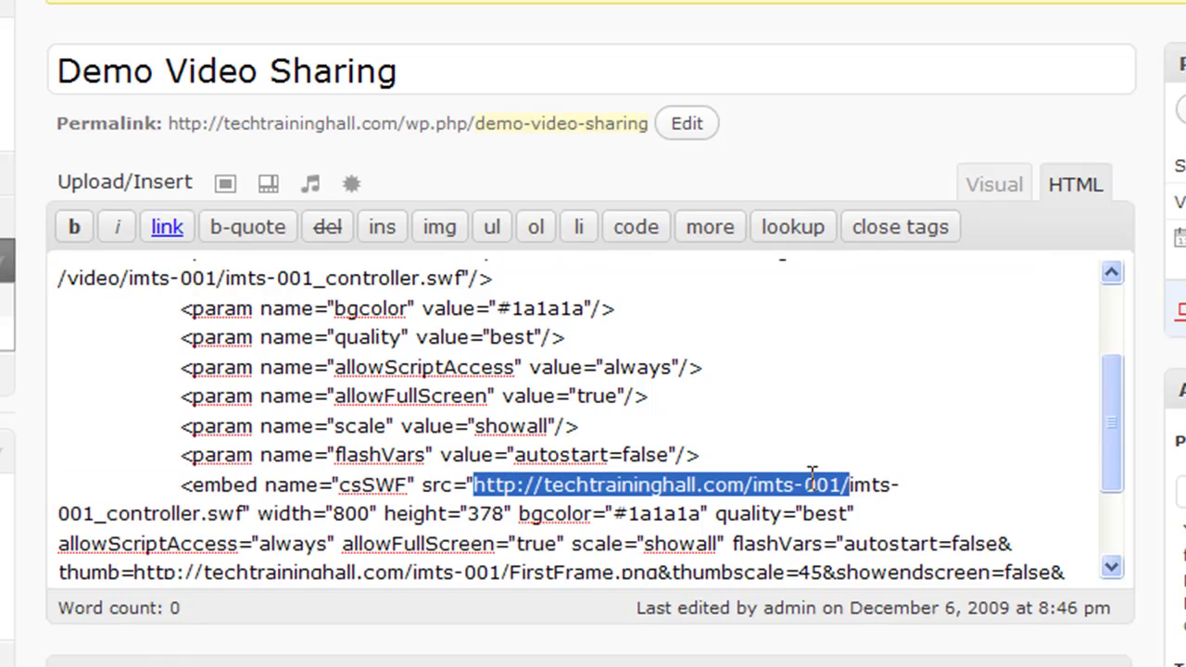
right_click(725, 480)
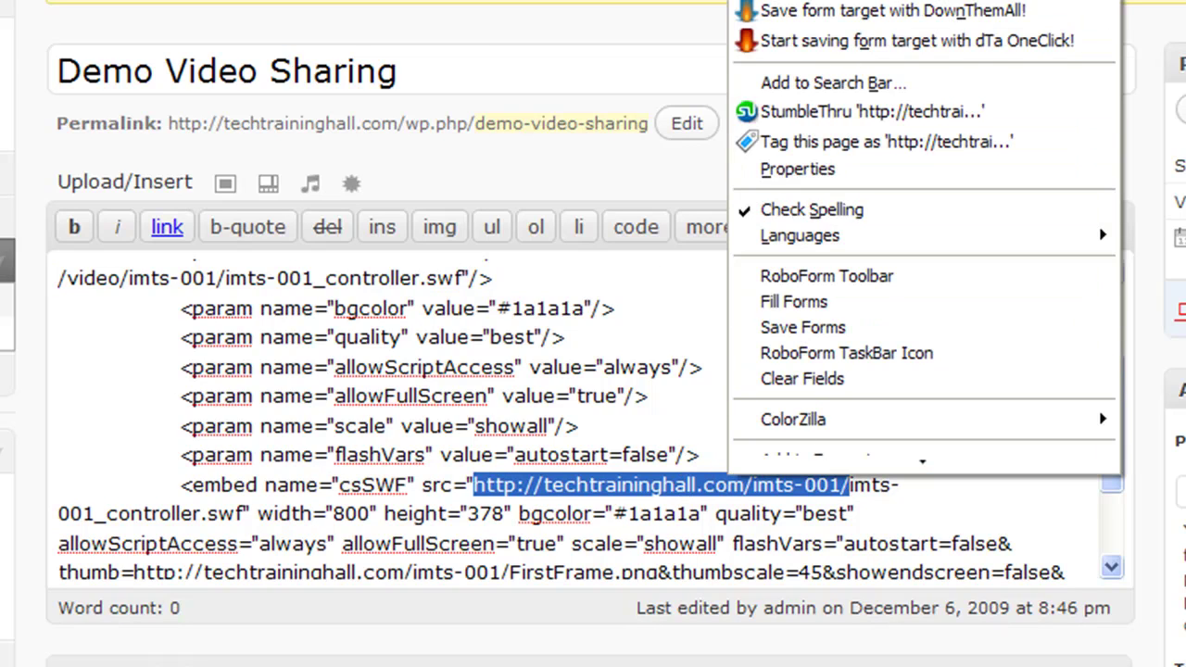
key("ctrl+v")
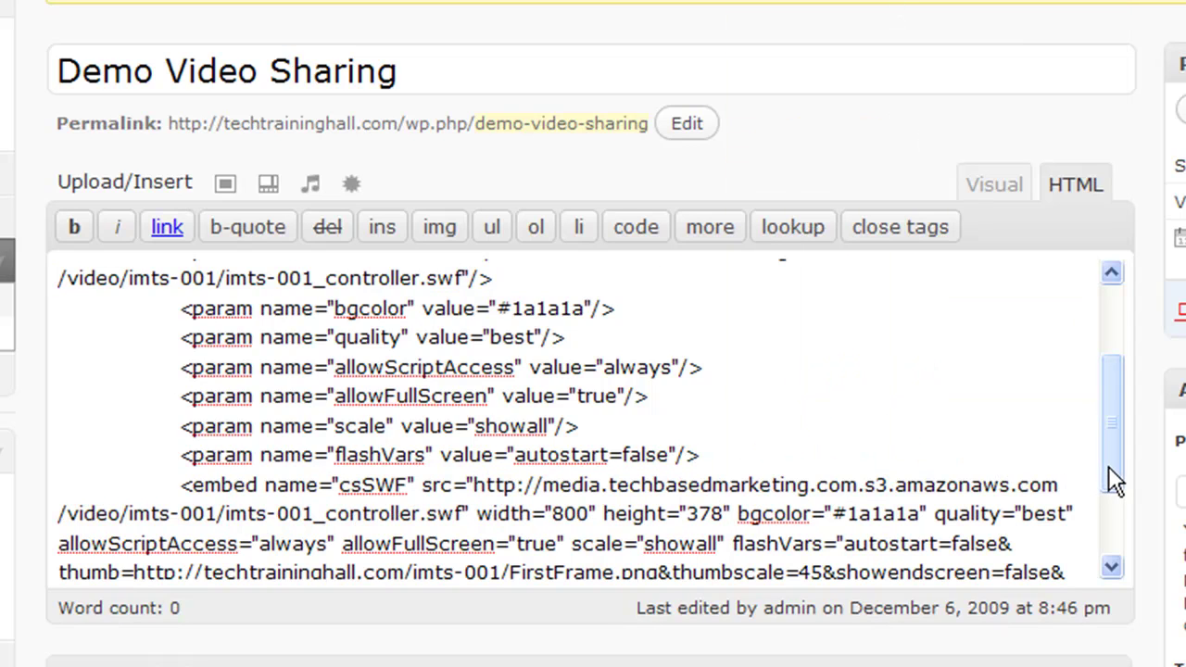
Step: Replace the old prefix in the FirstFrame.png thumb value with the S3 folder address
left_click_drag(1108, 466, 1108, 487)
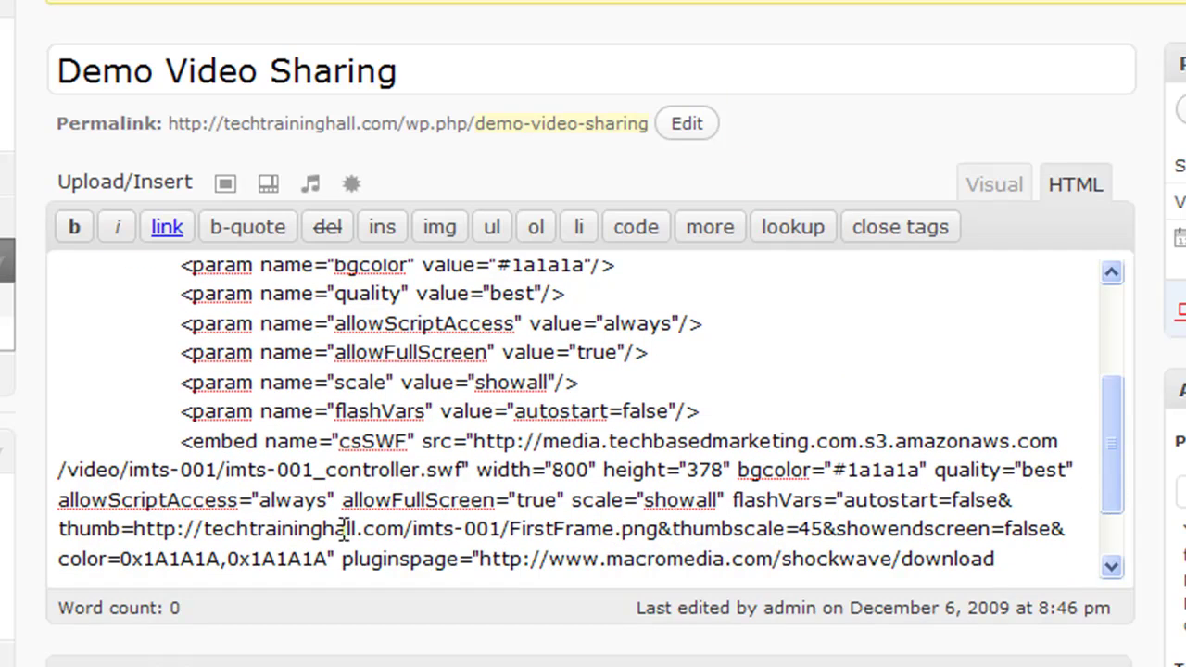
left_click_drag(136, 529, 510, 535)
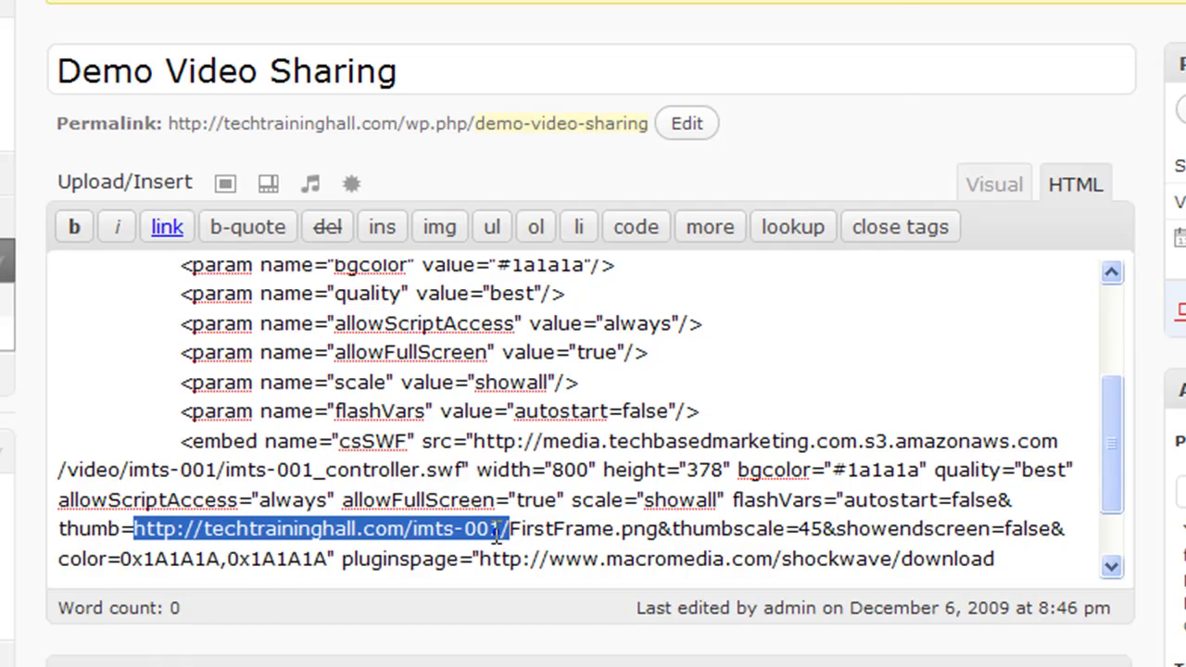
right_click(507, 535)
key("ctrl+v")
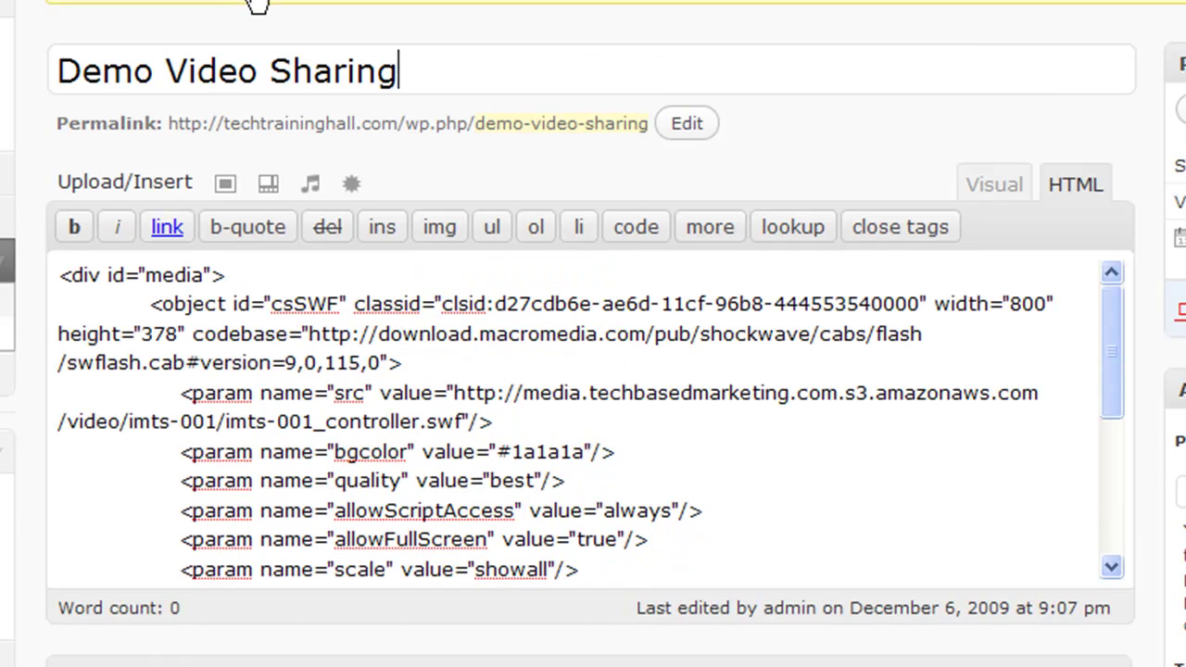
Step: View the live Demo Video Sharing page, then play and pause its embedded video
left_click(257, 3)
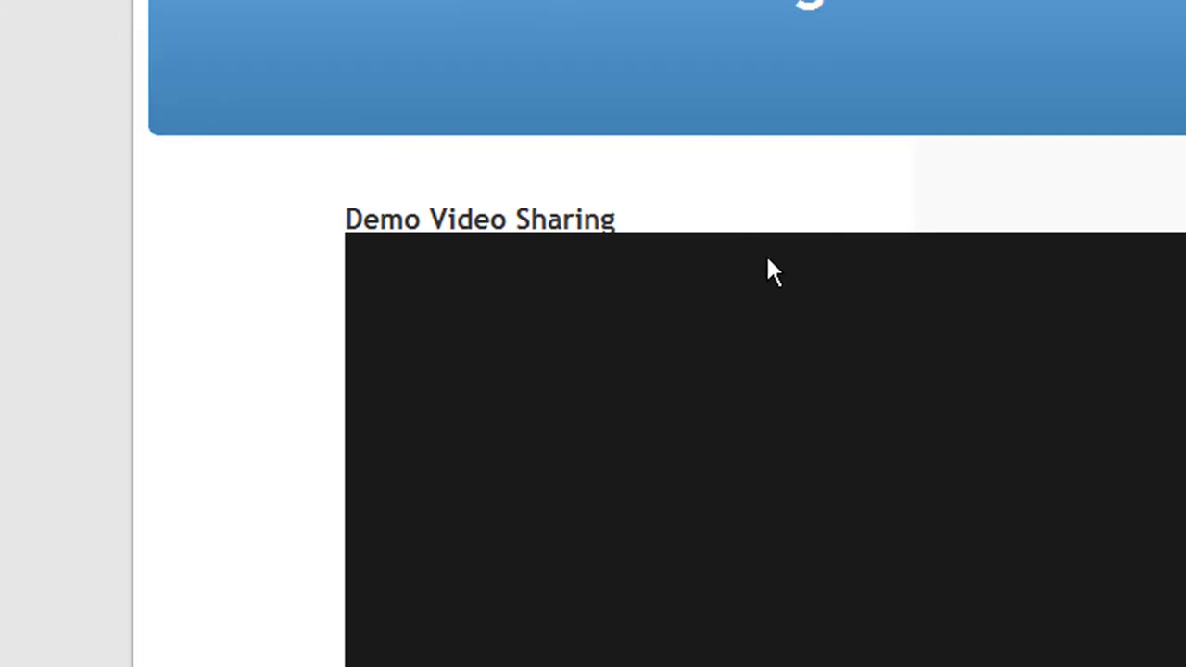
scroll(1065, 196, "down", 3)
left_click(964, 247)
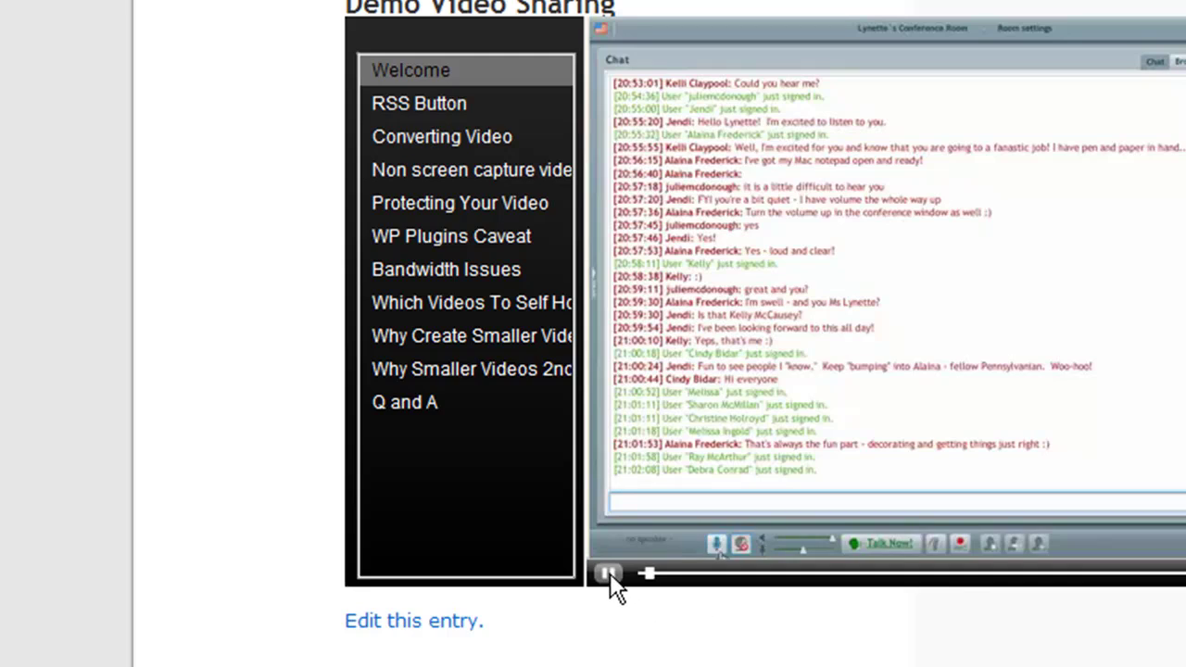
left_click(610, 572)
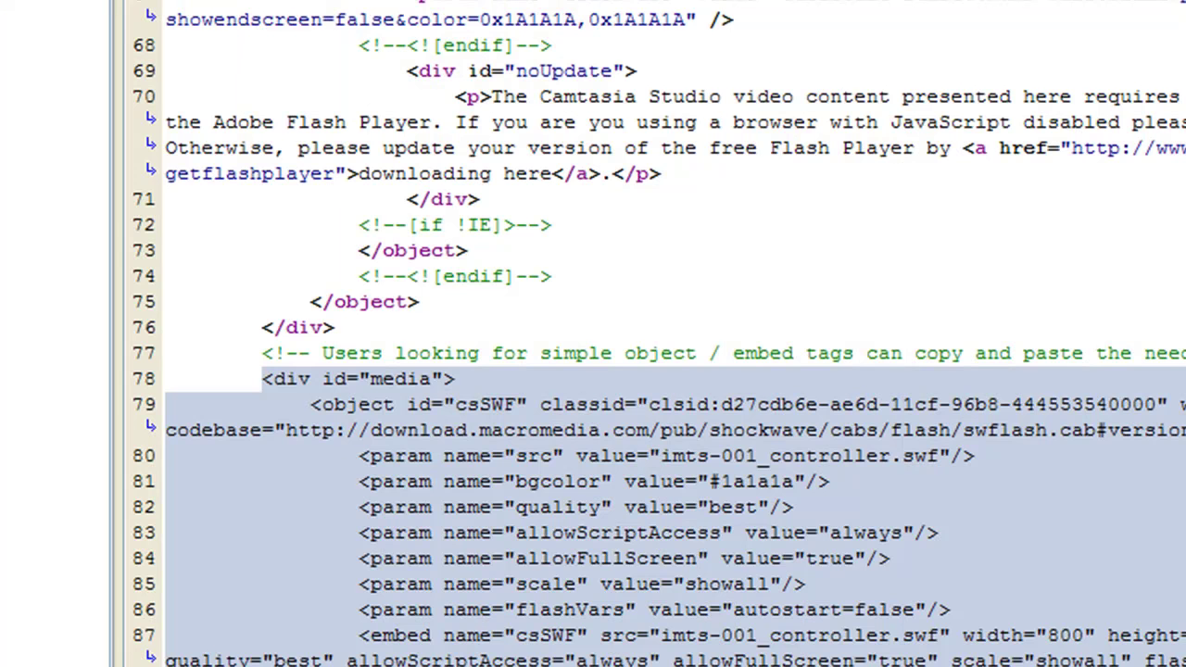
left_click(639, 557)
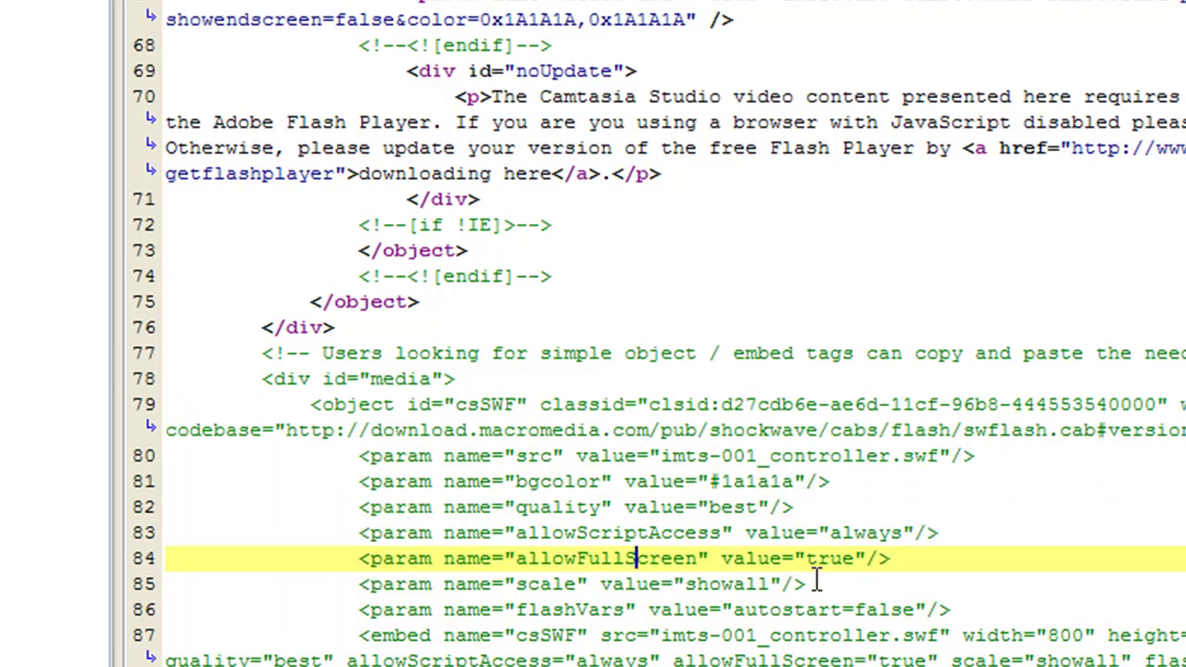